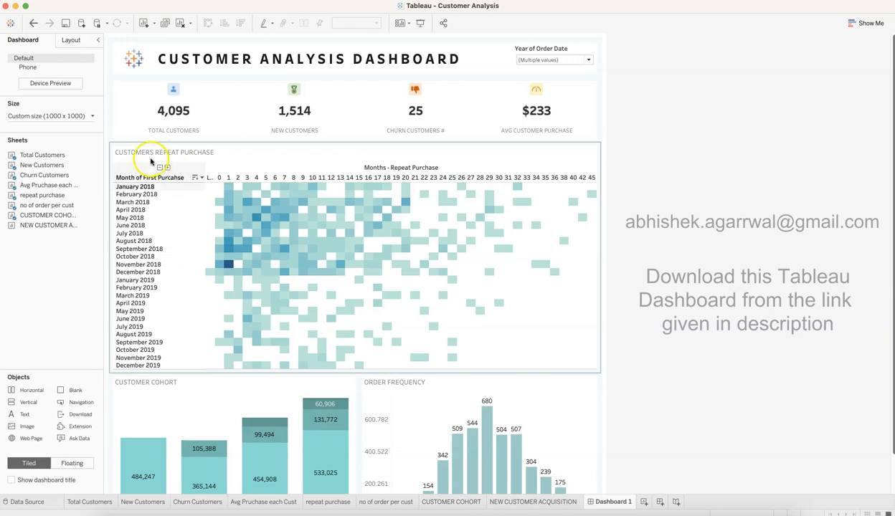
Step: Examine the customer analysis dashboard's KPI figures, repeat purchase heatmap, customer cohort and order frequency charts
mouse_move(294, 138)
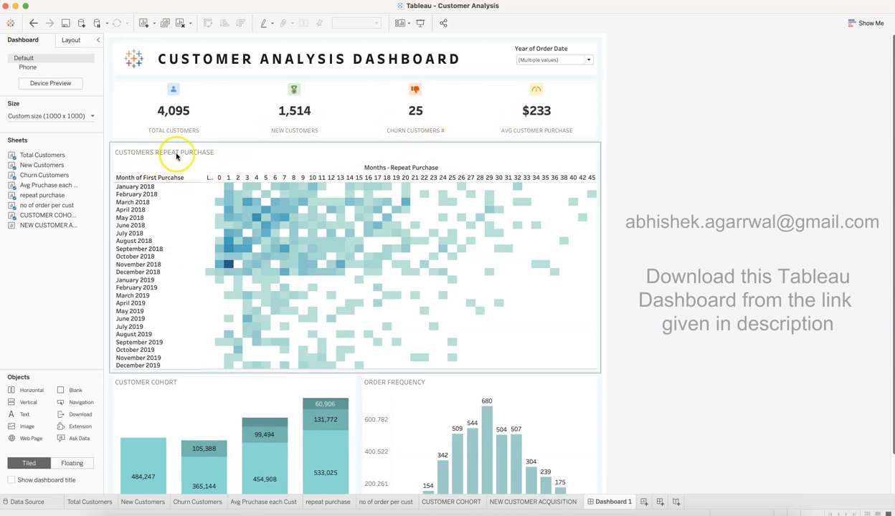
scroll(178, 159, "down", 1)
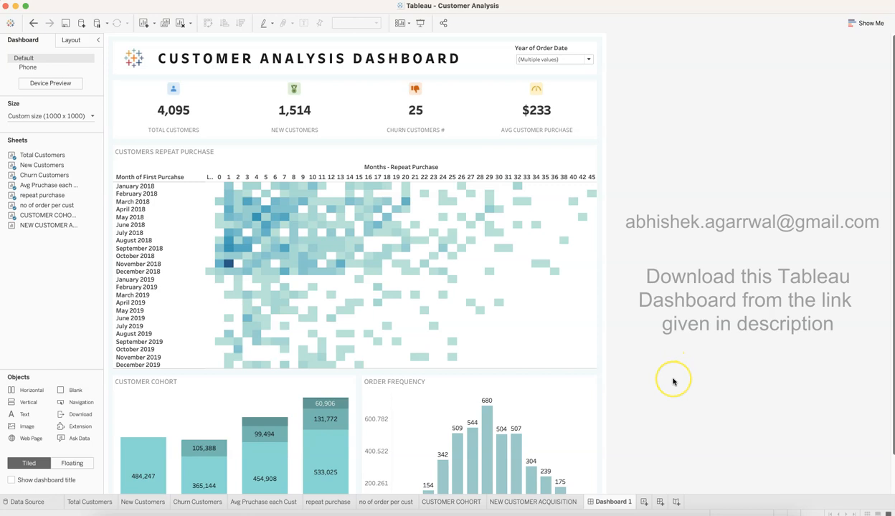
scroll(673, 381, "down", 3)
scroll(673, 382, "up", 3)
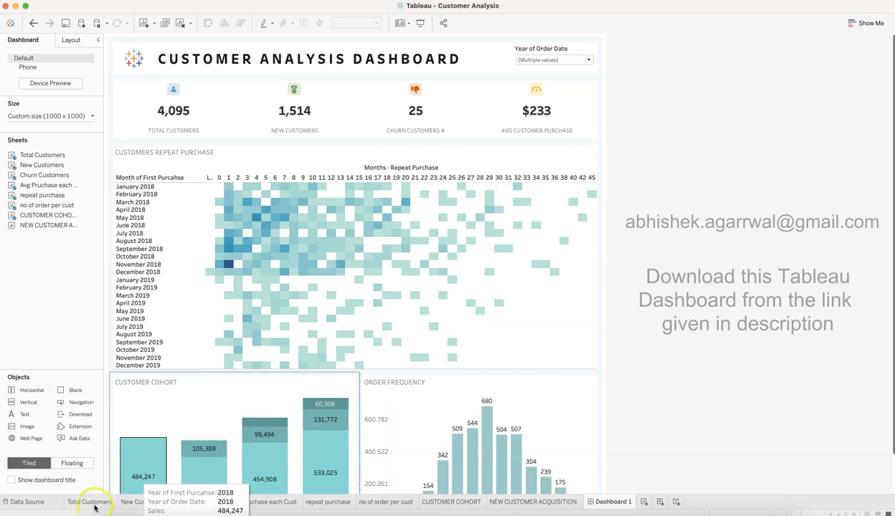
mouse_move(99, 503)
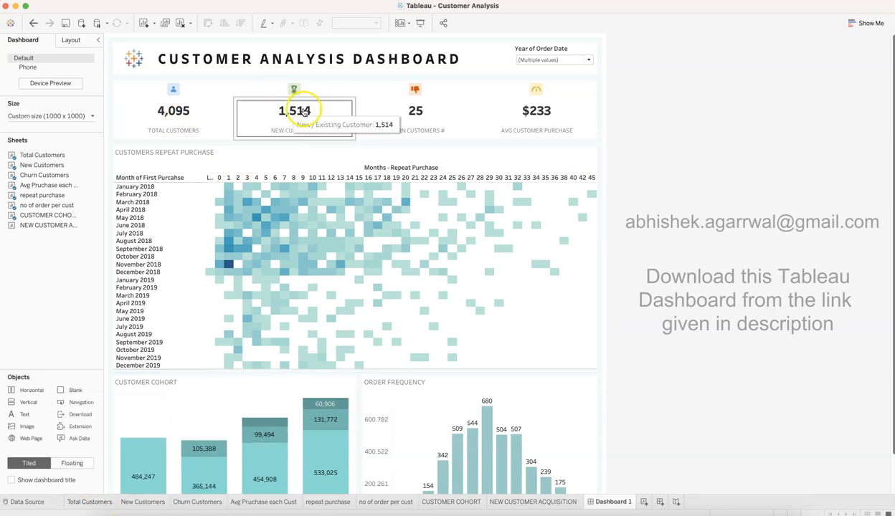
mouse_move(238, 257)
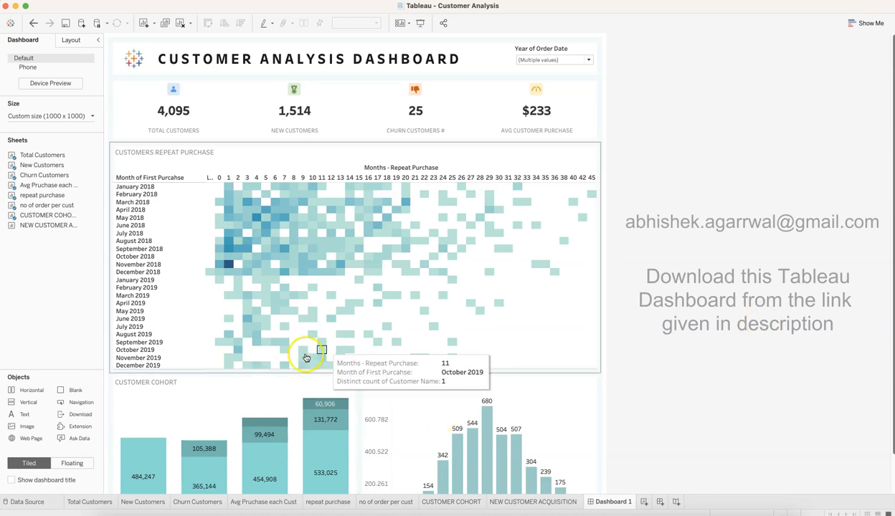
Step: Open the Total Customers sheet and widen its Marks card so the full field names fit
left_click(102, 501)
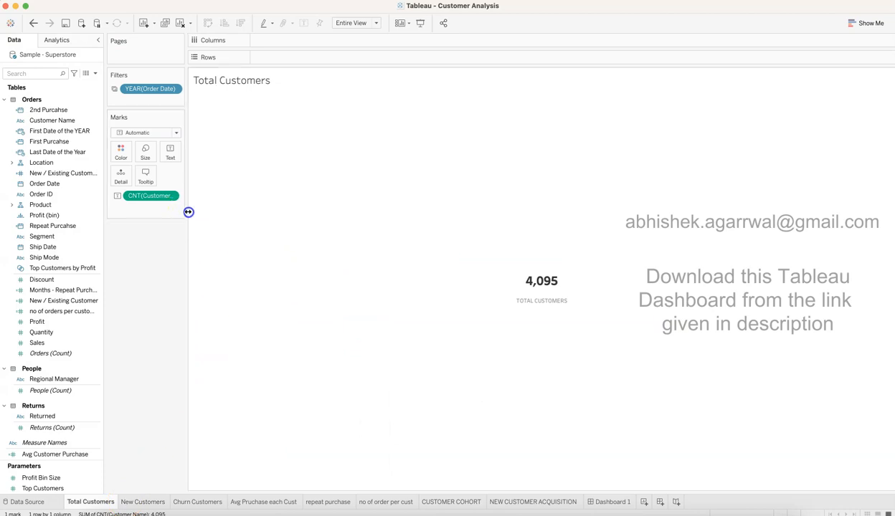
left_click_drag(186, 211, 211, 212)
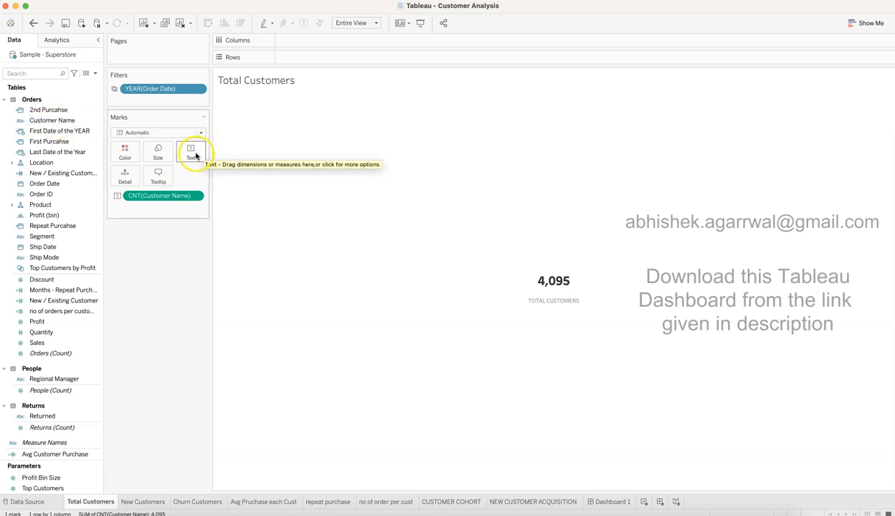
mouse_move(190, 194)
left_mouse_down()
mouse_move(600, 355)
mouse_move(553, 277)
mouse_move(239, 214)
mouse_move(194, 193)
left_mouse_up()
Step: Inspect the aggregation options of the Customer Name measure, including Count and Count (Distinct)
left_click(195, 197)
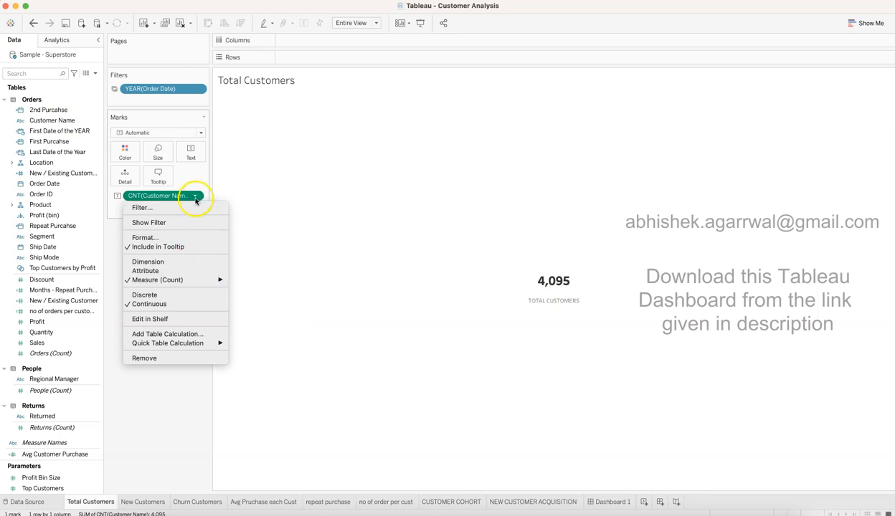
mouse_move(205, 283)
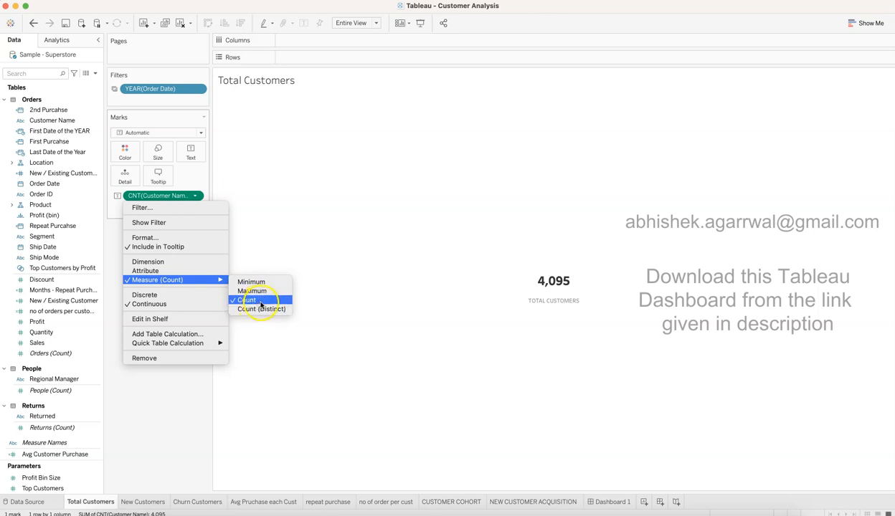
left_click(185, 391)
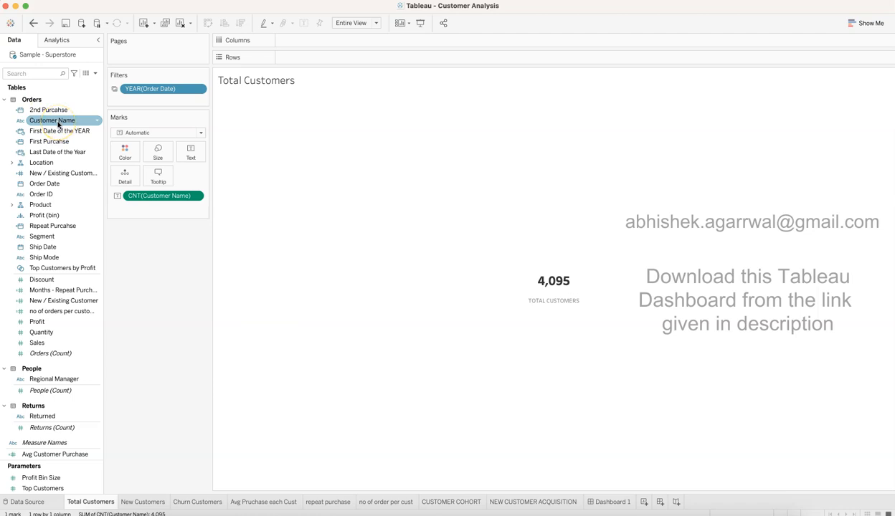
left_click(186, 213)
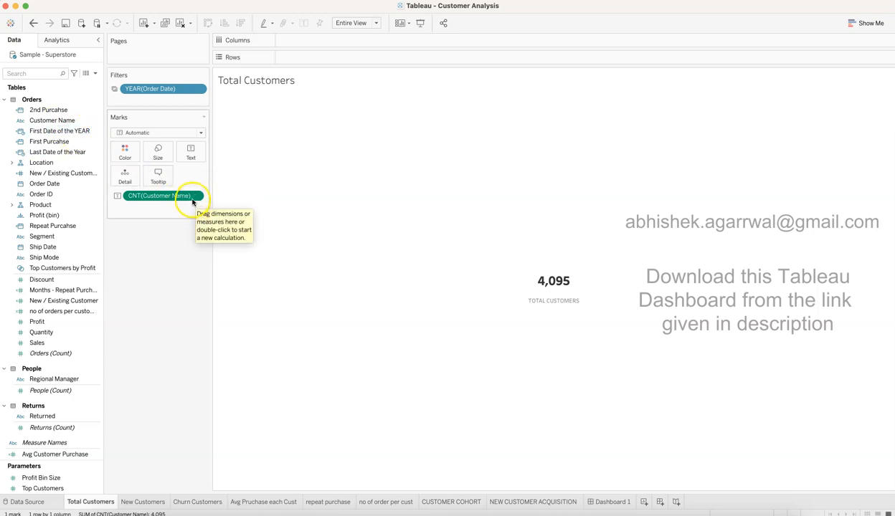
left_click(195, 196)
mouse_move(209, 283)
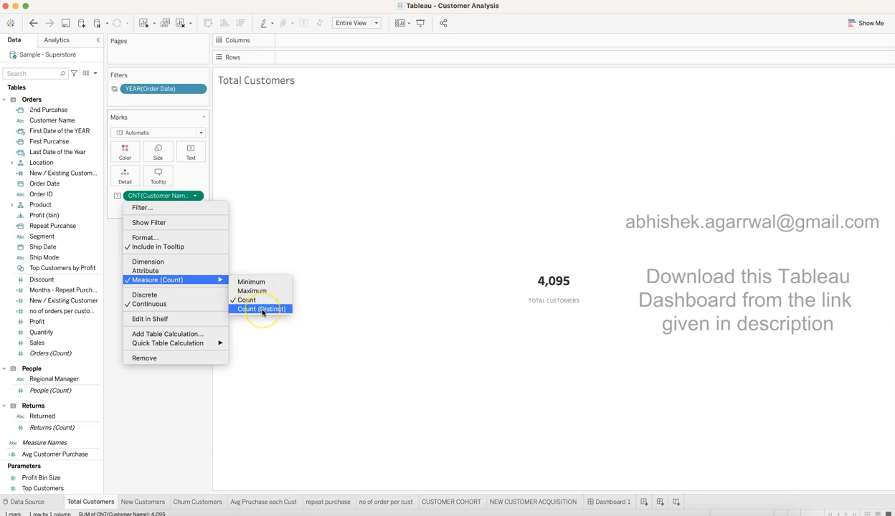
left_click(174, 433)
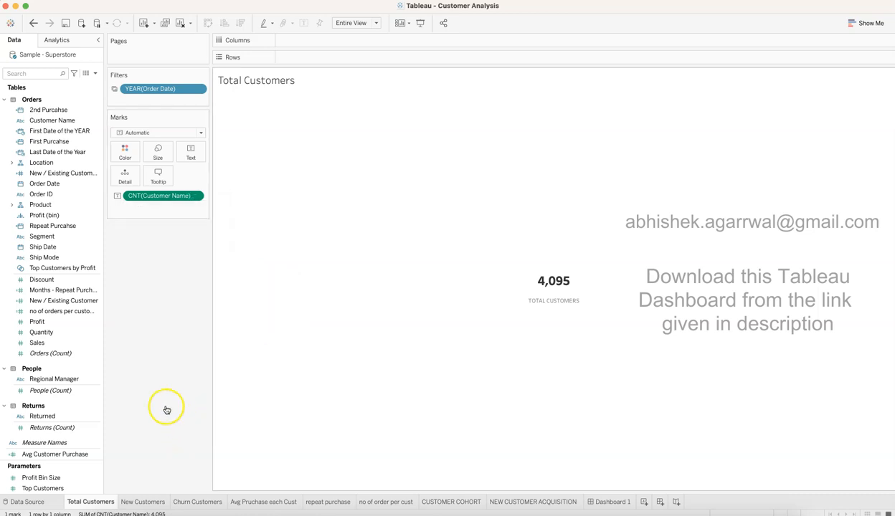
Step: Examine the Total Customers label's content and the font, size and color of its count and caption lines
mouse_move(559, 284)
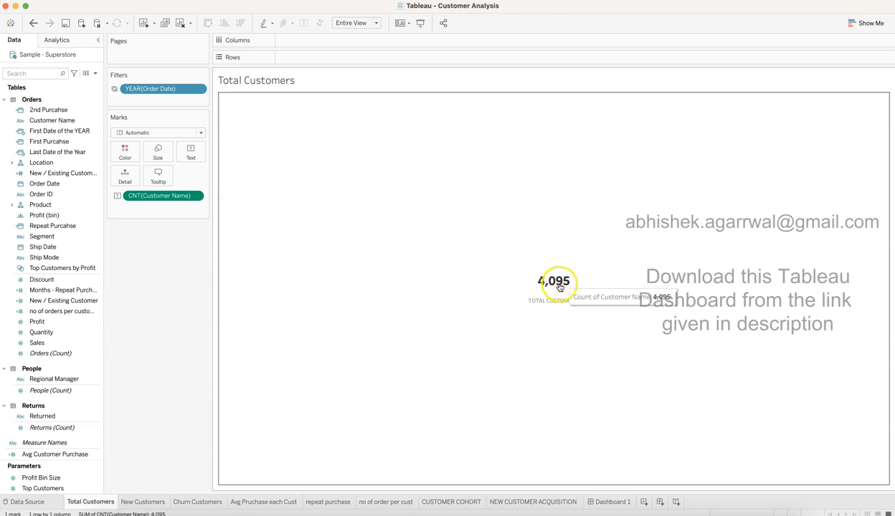
left_click(202, 156)
left_click(275, 174)
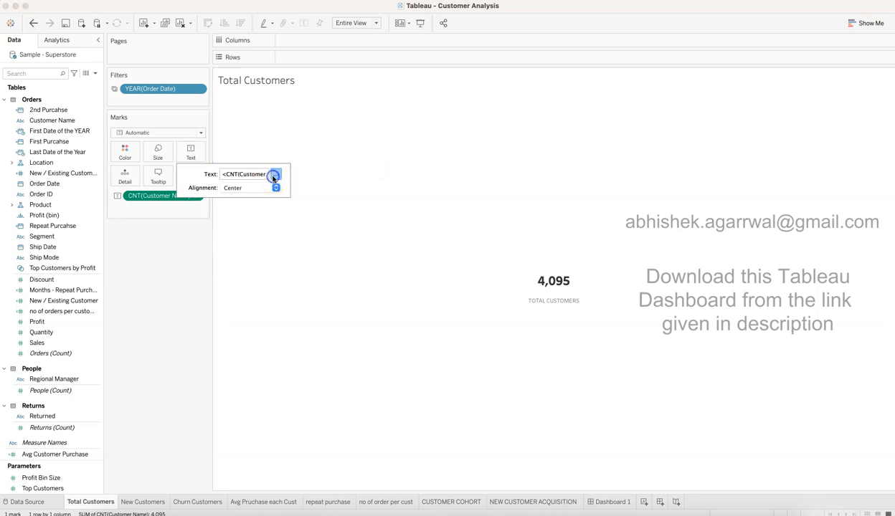
left_click(342, 217)
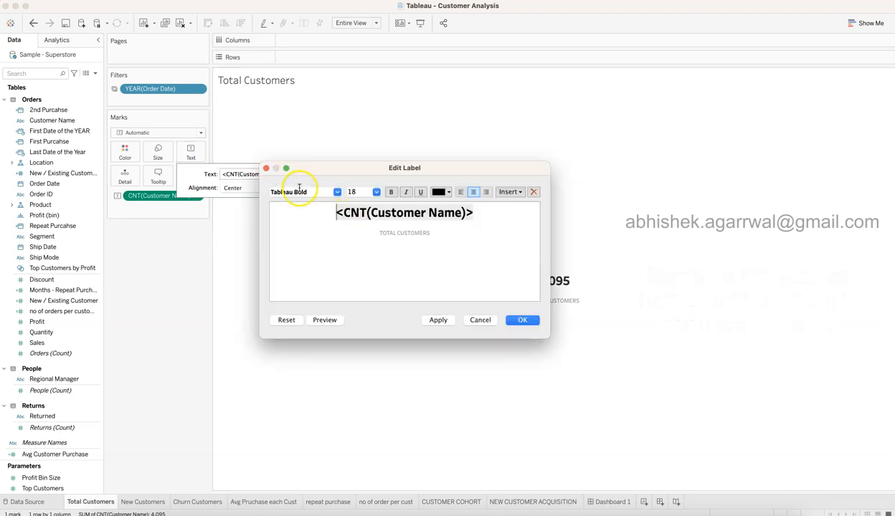
left_click_drag(336, 213, 495, 213)
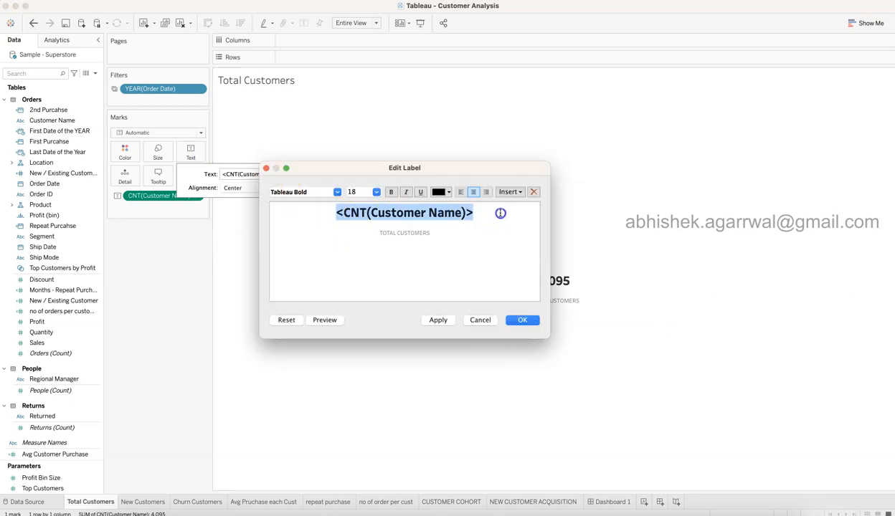
left_click(337, 192)
left_click(337, 192)
left_click(439, 192)
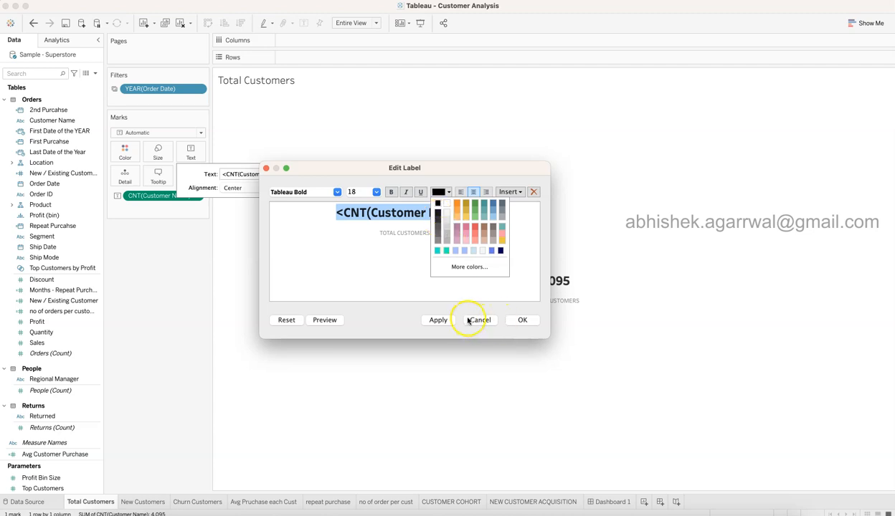
left_click(391, 228)
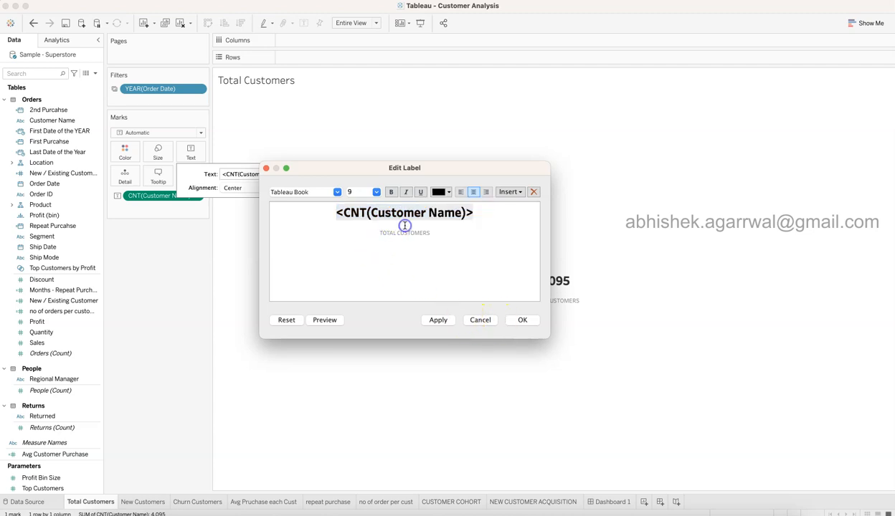
double_click(479, 228)
left_click(480, 228)
key("Down")
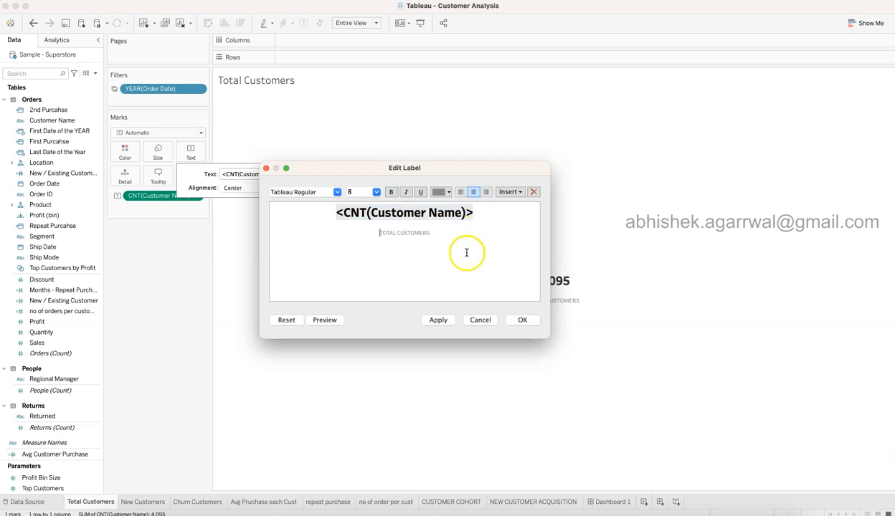
left_click(522, 321)
mouse_move(545, 284)
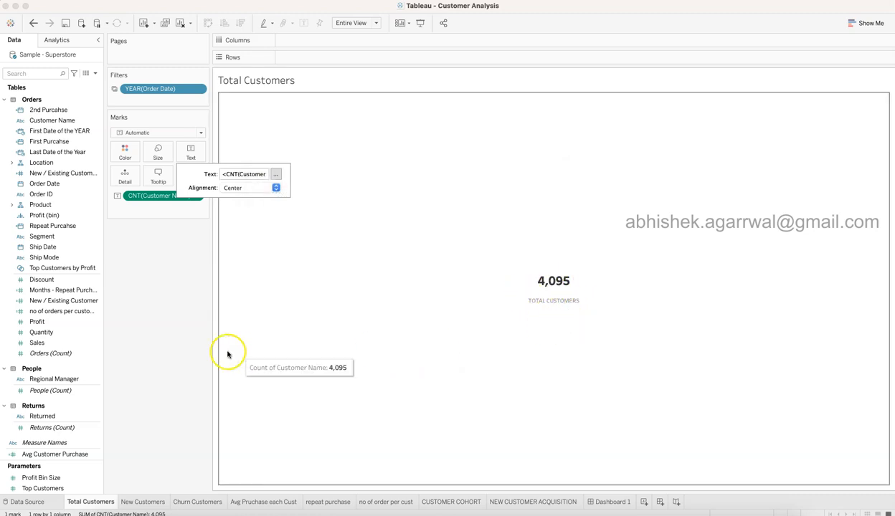
left_click(186, 349)
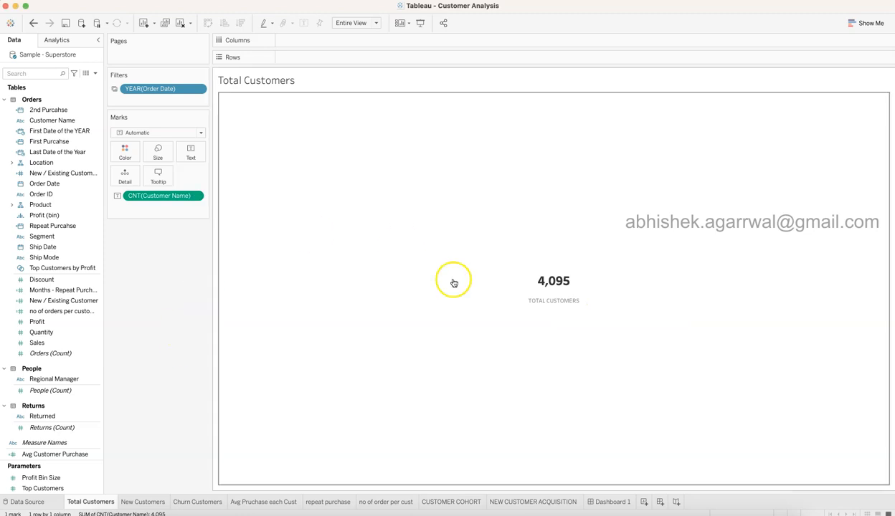
Step: Check the Total Customers sheet's fit options and the horizontal alignment of its label text
left_click(372, 25)
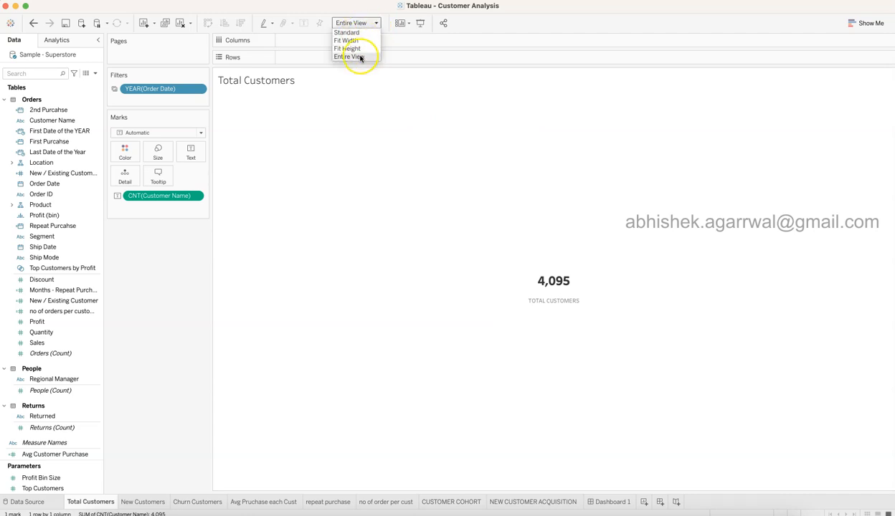
left_click(190, 154)
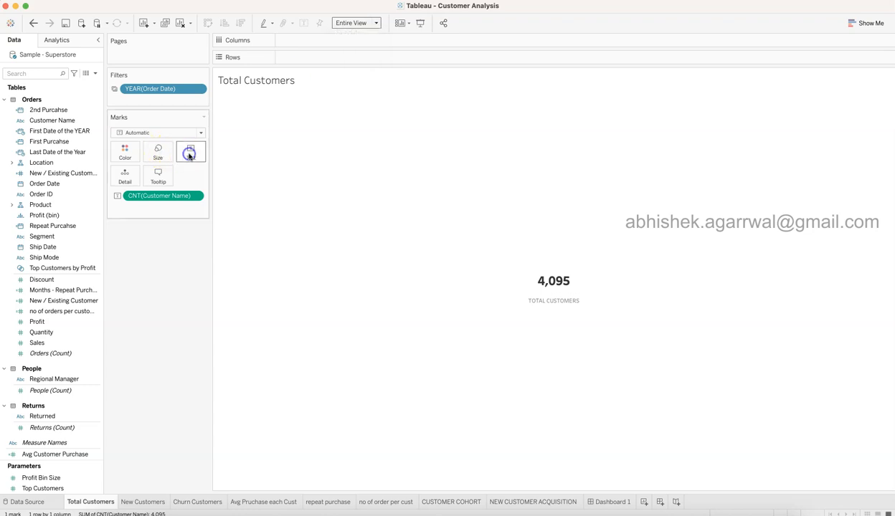
left_click(244, 187)
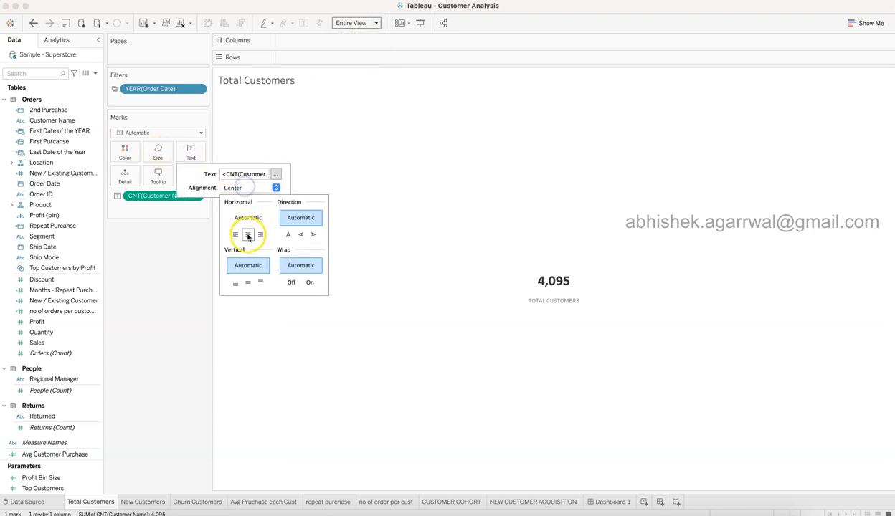
left_click(167, 358)
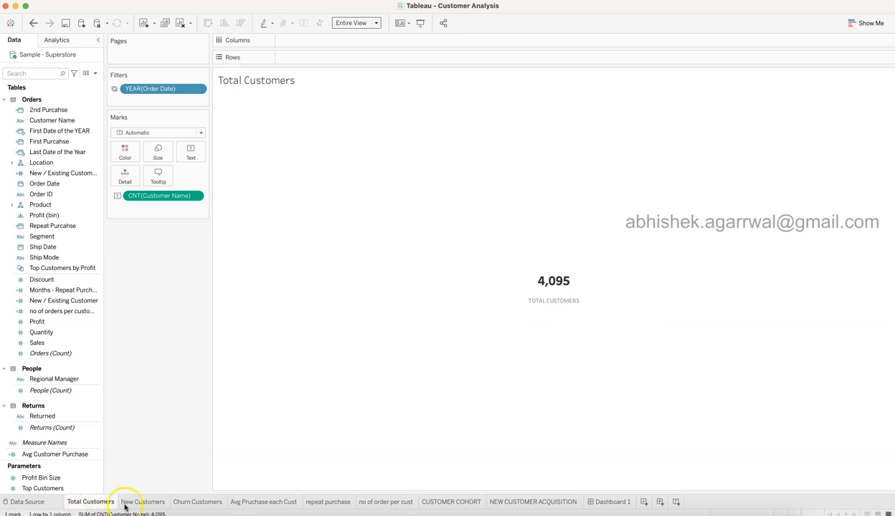
Step: Widen the Marks card of the New Customers sheet and compare the sheet with Total Customers
left_click(147, 503)
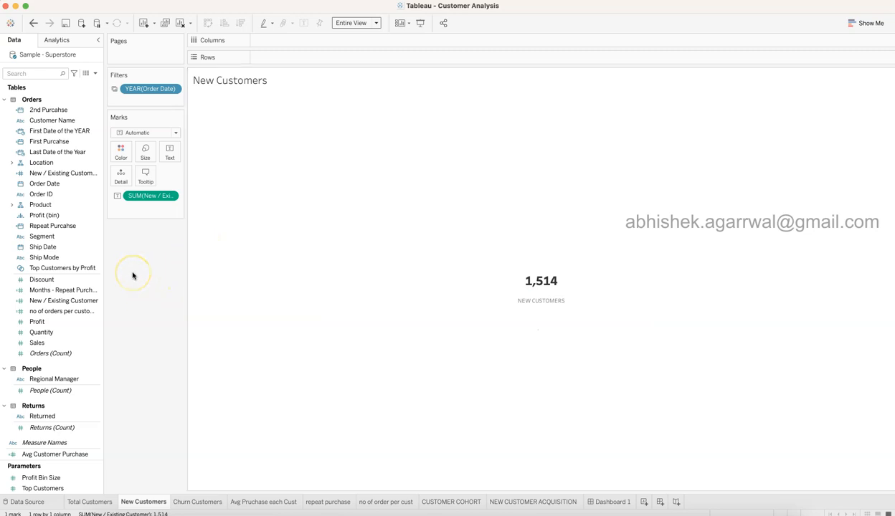
left_click_drag(186, 205, 232, 206)
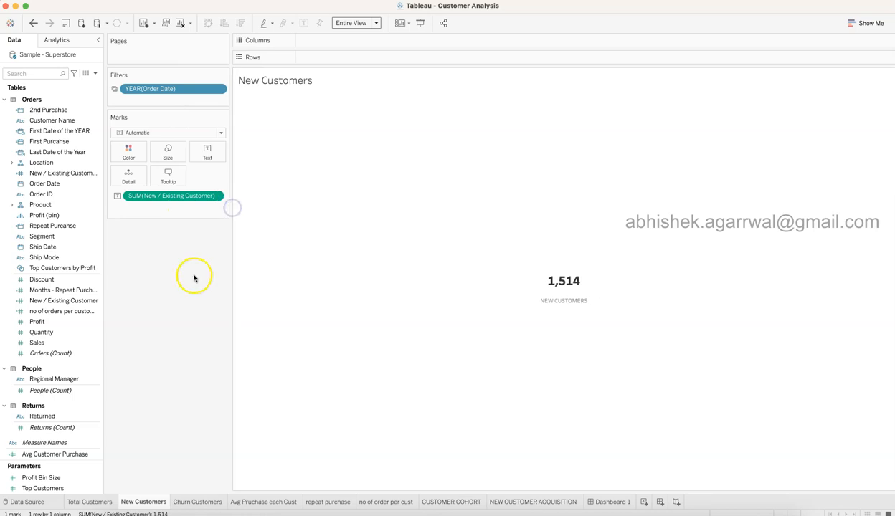
left_click(100, 501)
mouse_move(533, 298)
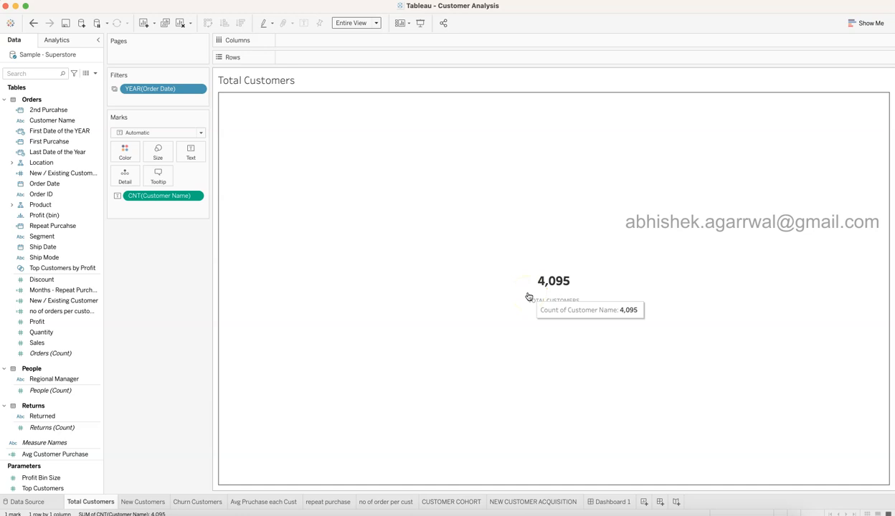
left_click(147, 501)
mouse_move(515, 322)
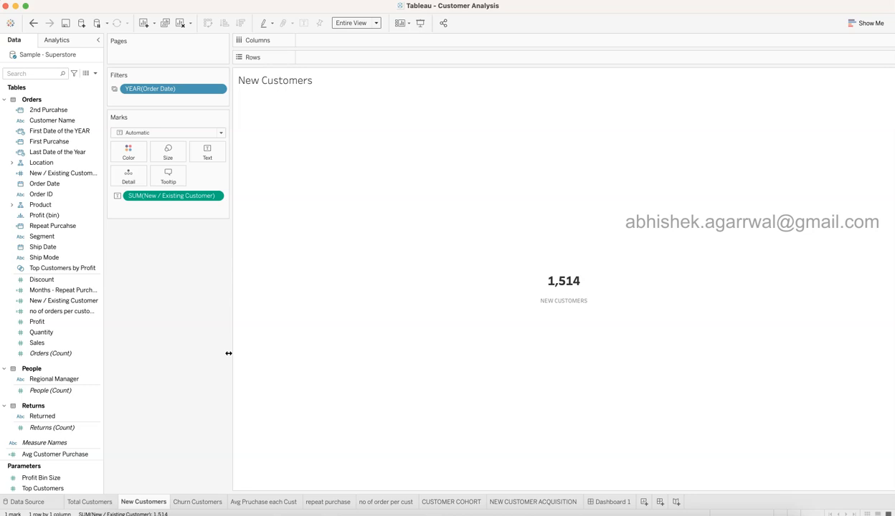
left_click(97, 141)
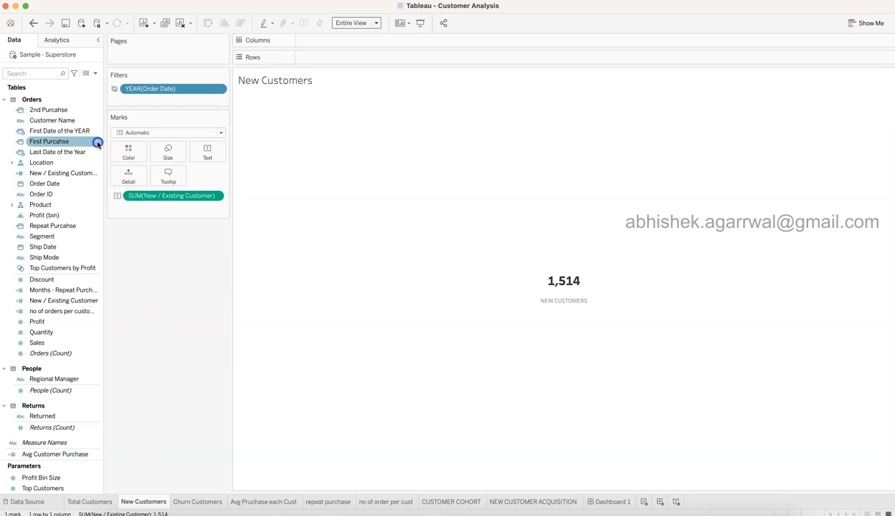
left_click(97, 144)
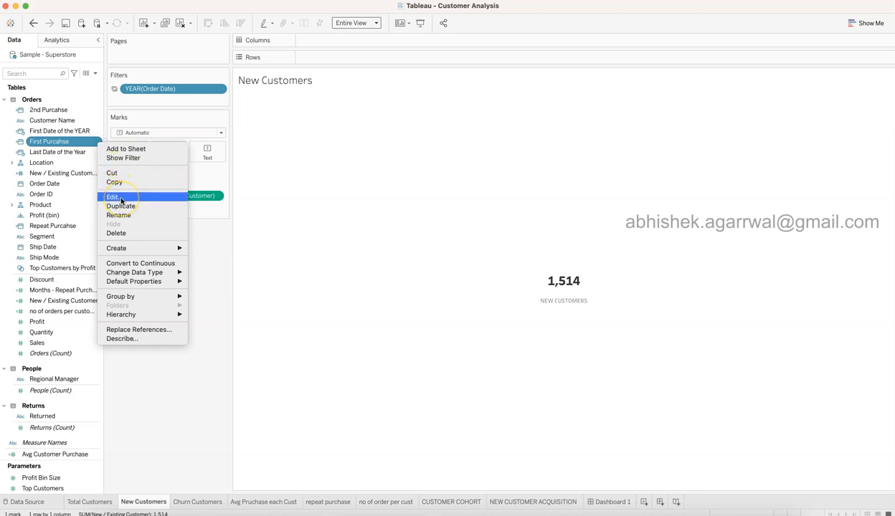
left_click(62, 142)
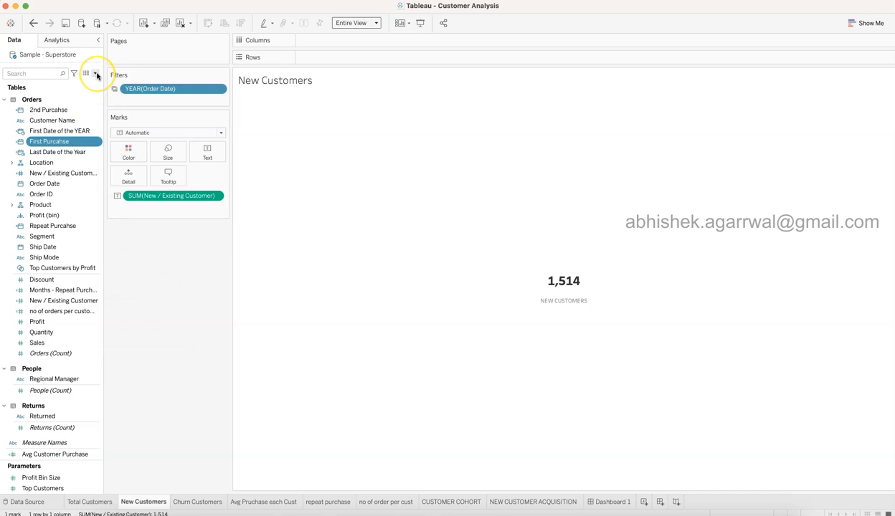
left_click(97, 75)
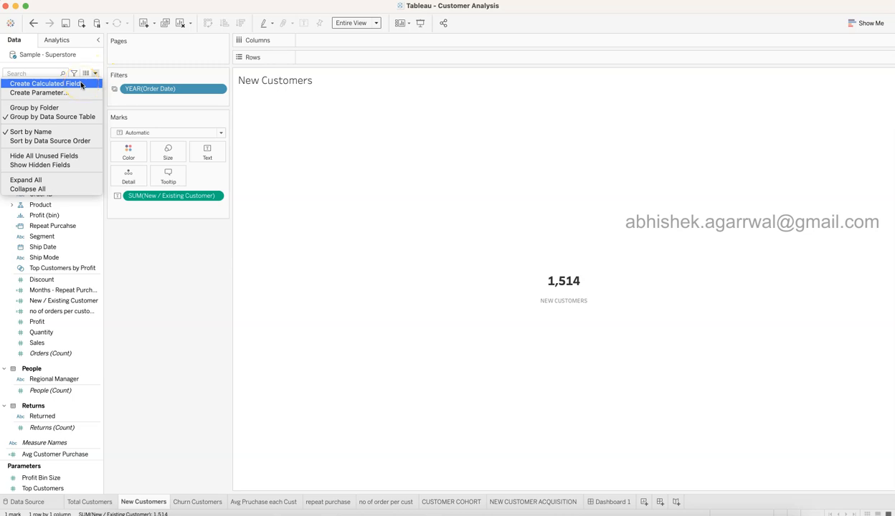
left_click(175, 315)
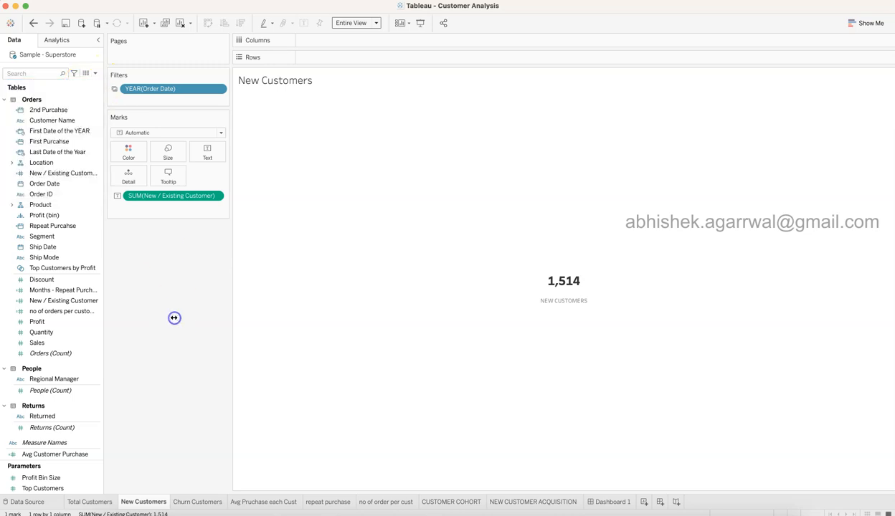
left_click(96, 74)
left_click(86, 83)
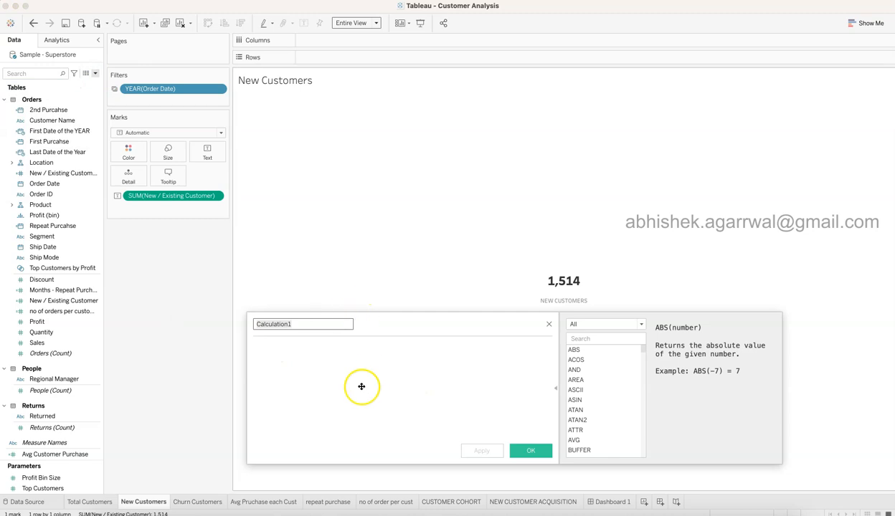
left_click(548, 326)
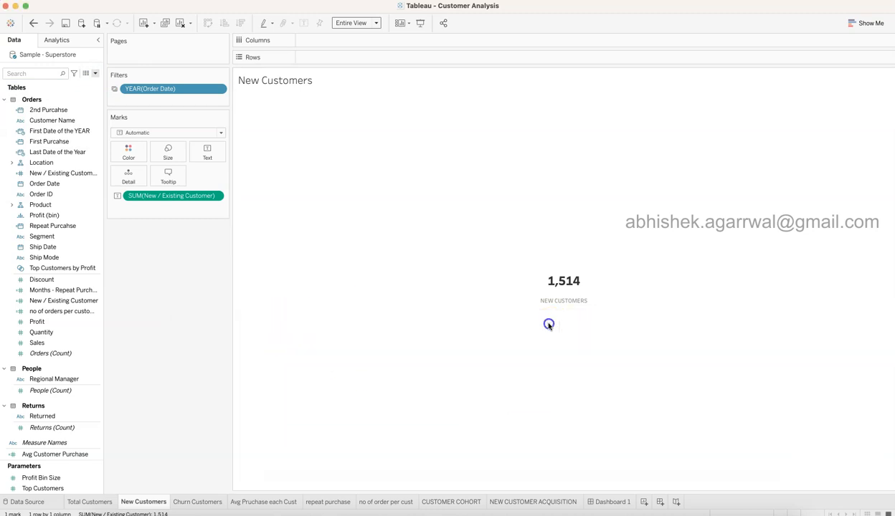
Step: Examine the First Purcahse calculated field's name and the parts of its formula, leaving the calculation as it is
right_click(97, 144)
left_click(118, 191)
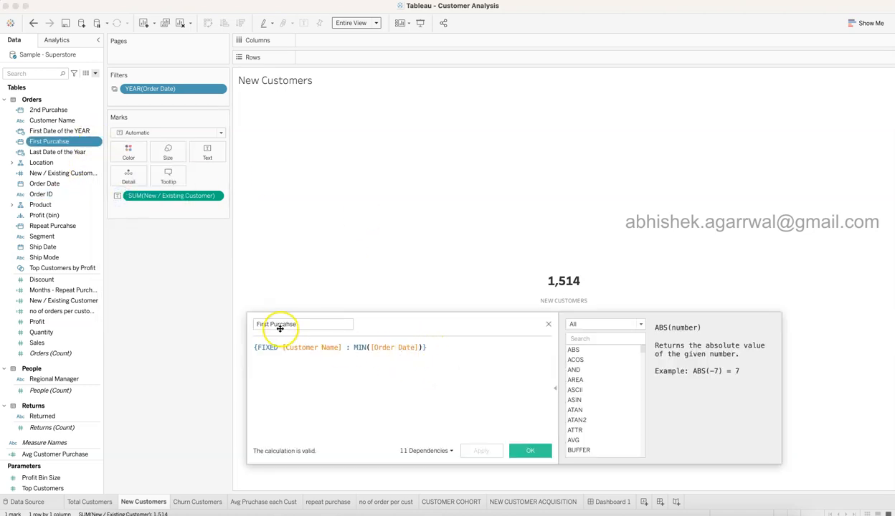
left_click(244, 324)
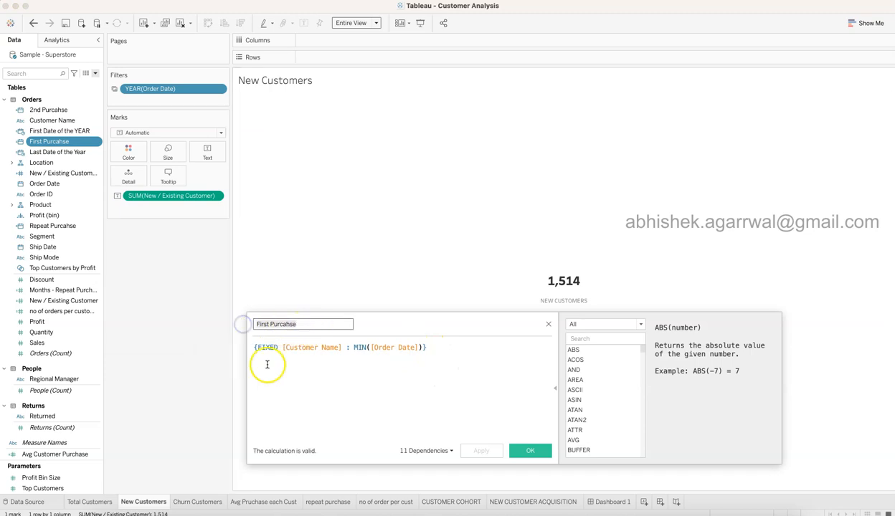
left_click_drag(255, 349, 441, 347)
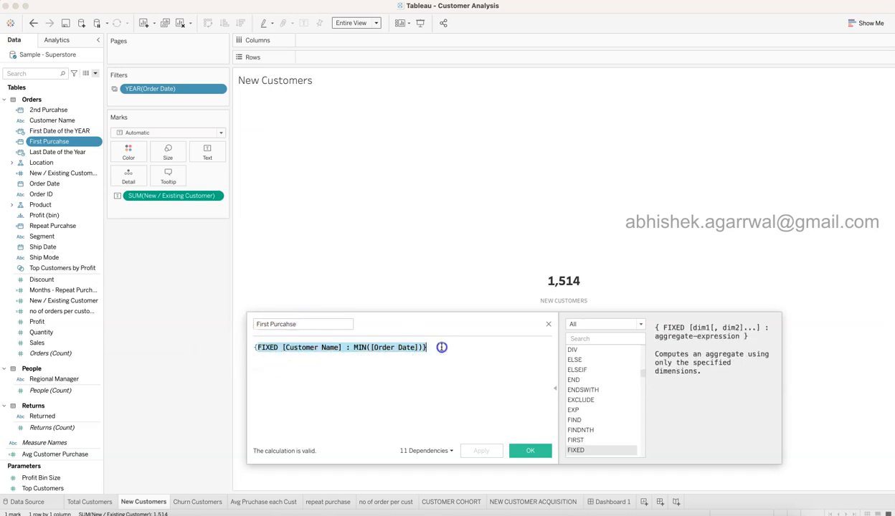
left_click(442, 347)
left_click(261, 349)
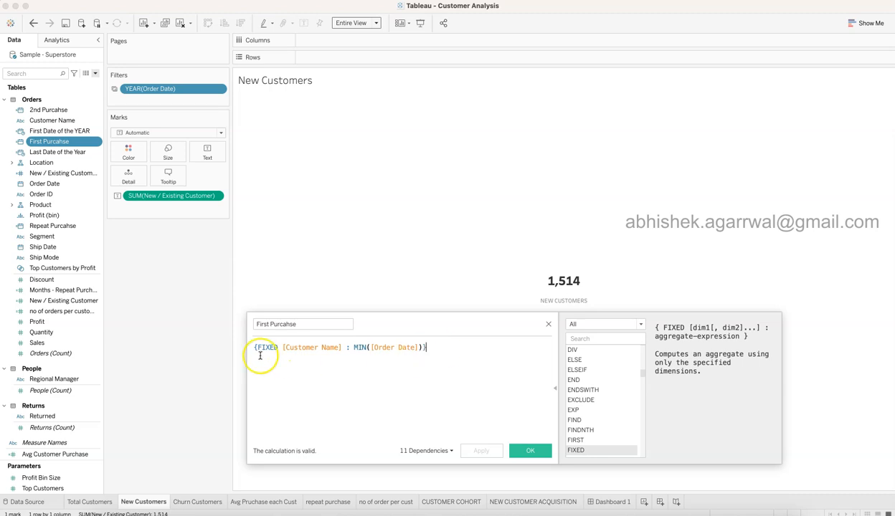
left_click_drag(259, 349, 336, 350)
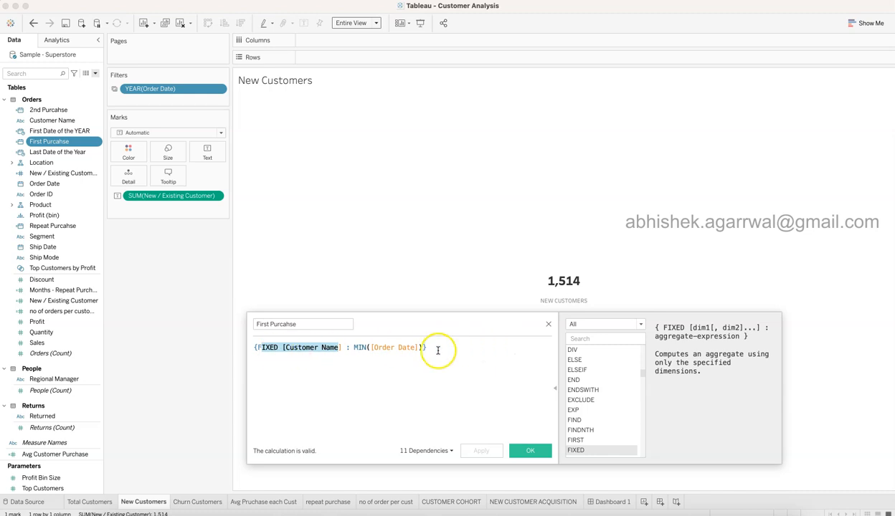
left_click(347, 347)
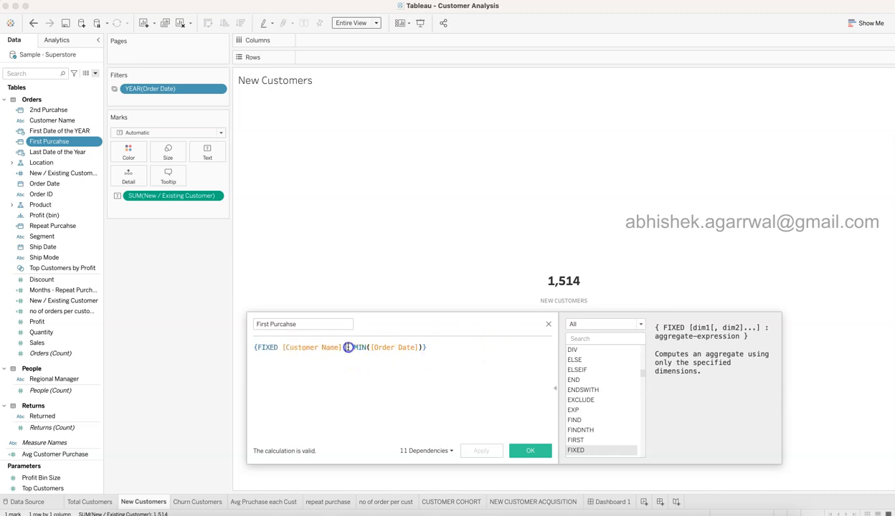
left_click(443, 347)
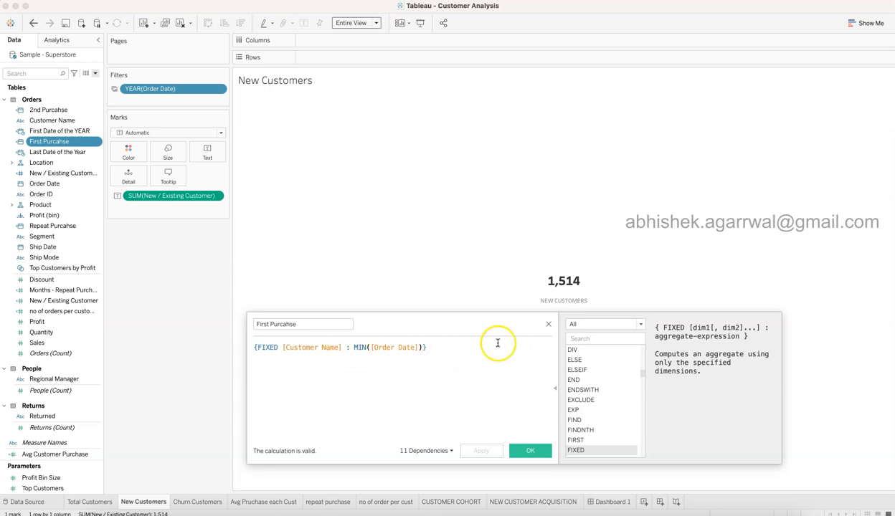
left_click(548, 326)
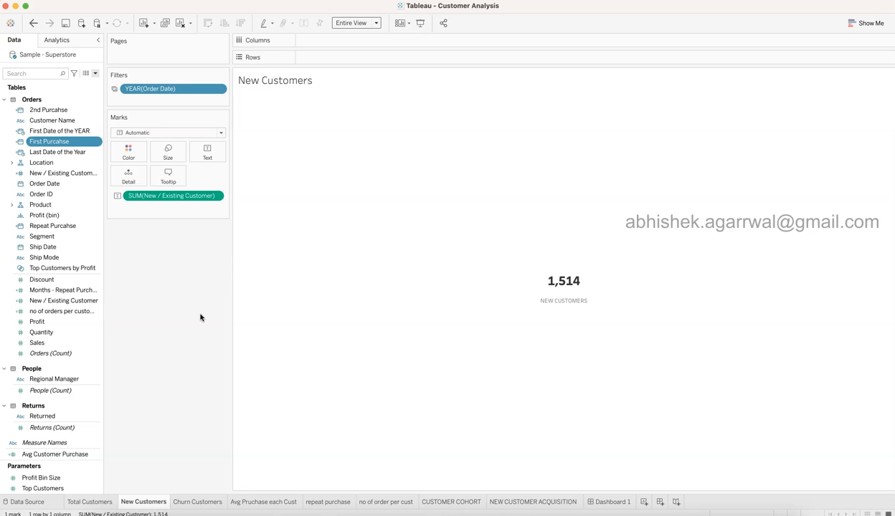
Step: Review the New / Existing Customer calculated field's formula and check the New Customers figure it feeds
left_click(88, 141)
left_click_drag(87, 146, 97, 305)
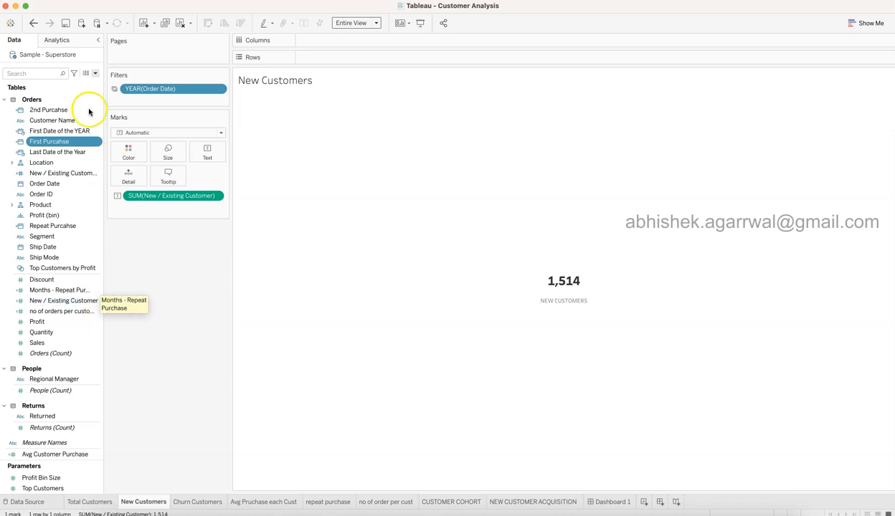
left_click(94, 74)
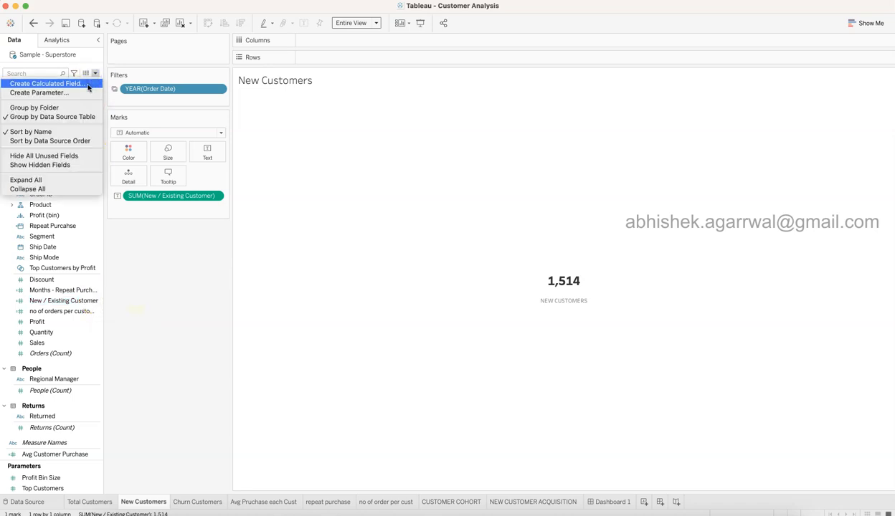
left_click(206, 336)
left_click(97, 301)
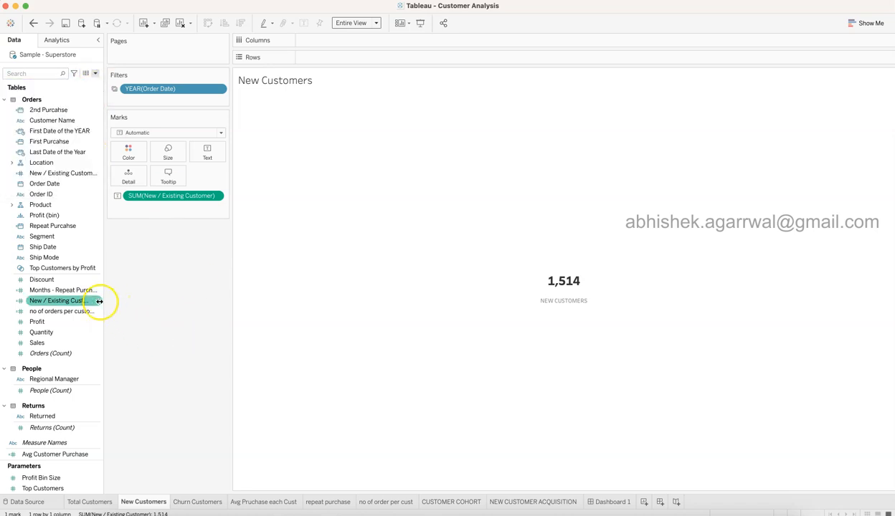
right_click(99, 301)
left_click(147, 356)
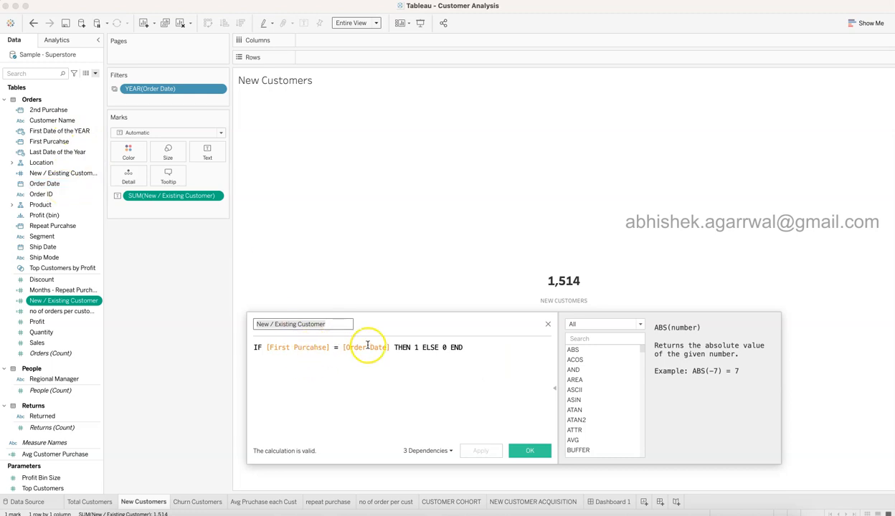
left_click(548, 326)
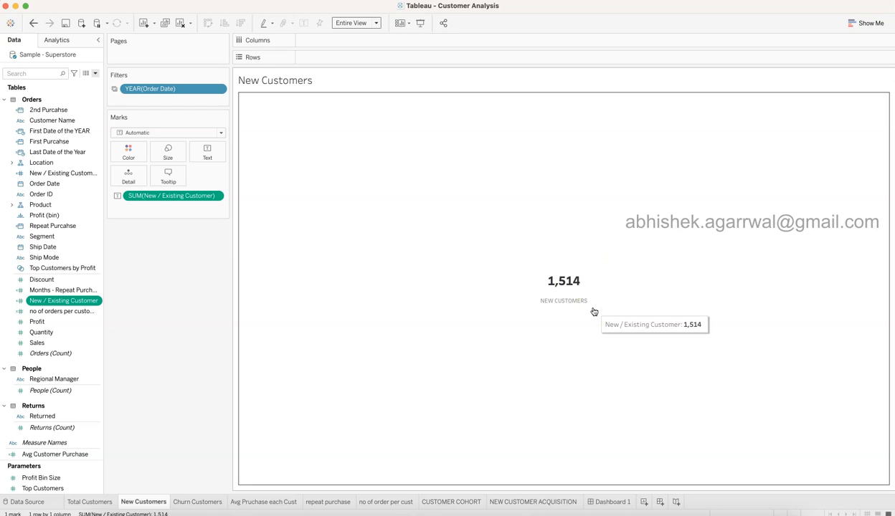
mouse_move(559, 275)
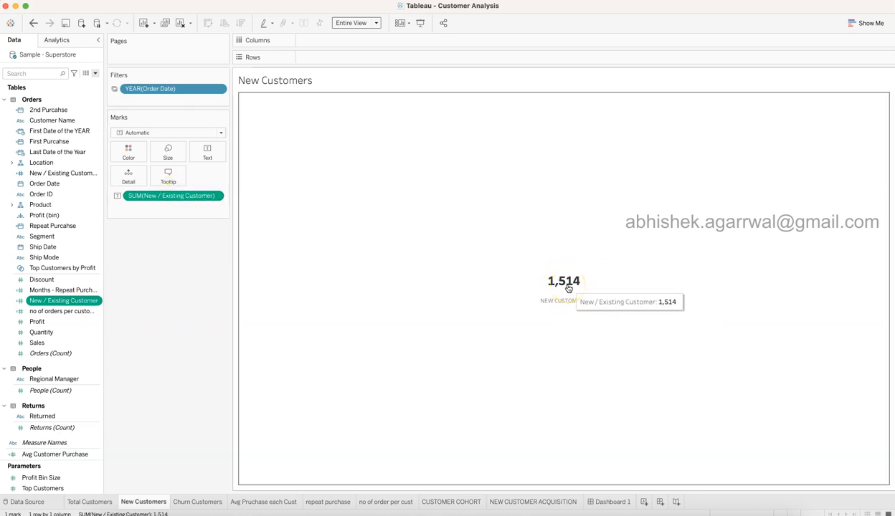
Step: Switch to the Churn Customers sheet and look over its KPI and the measure on its Marks card
left_click(211, 504)
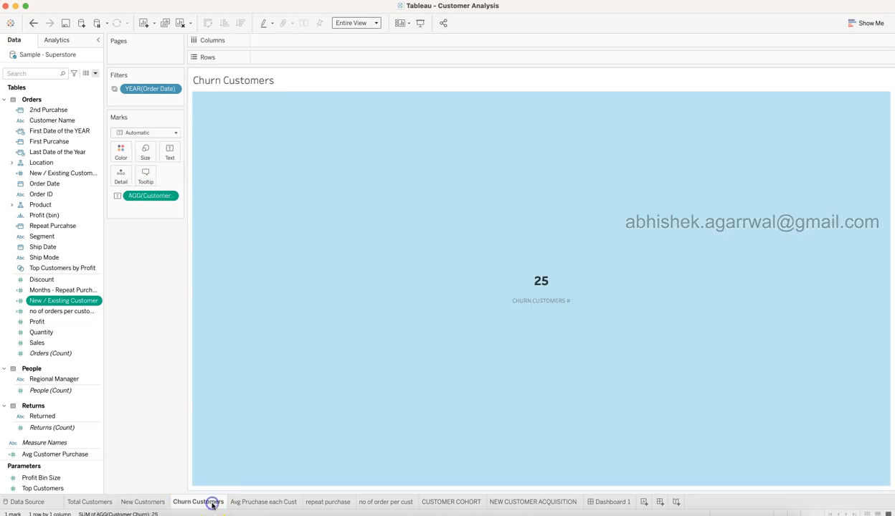
left_click(282, 358)
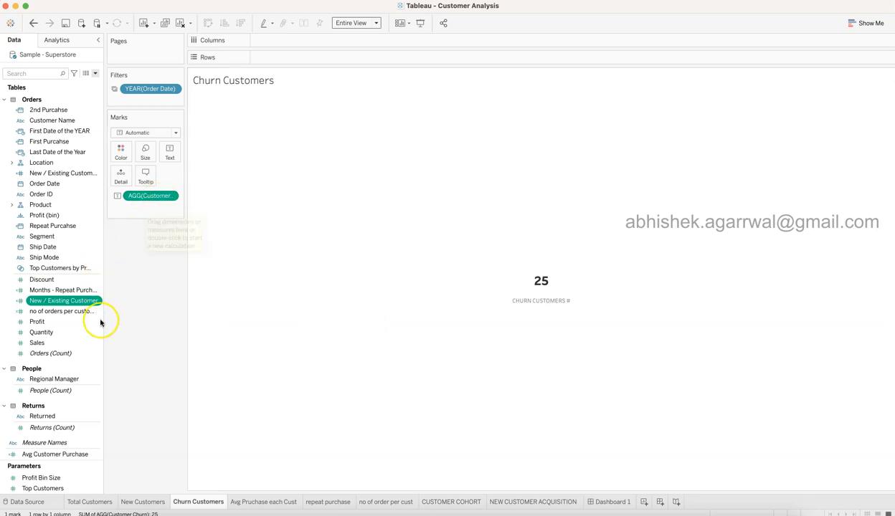
left_click(96, 73)
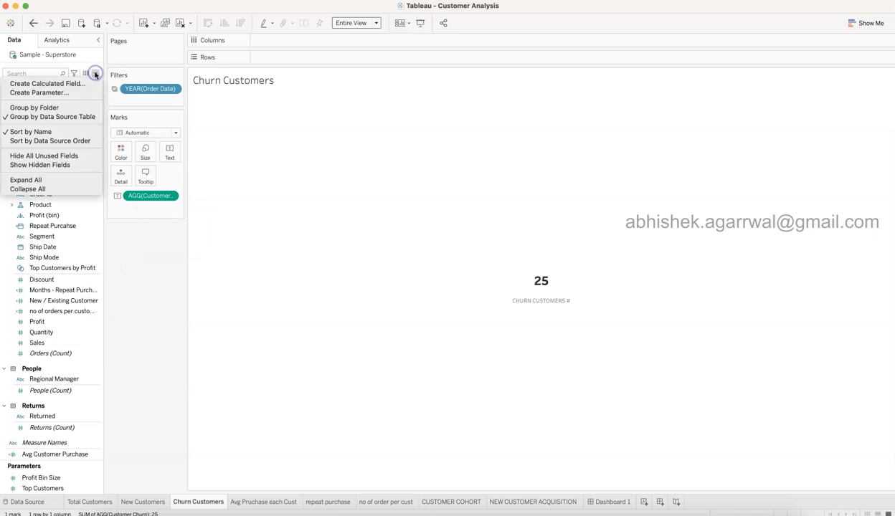
left_click(159, 313)
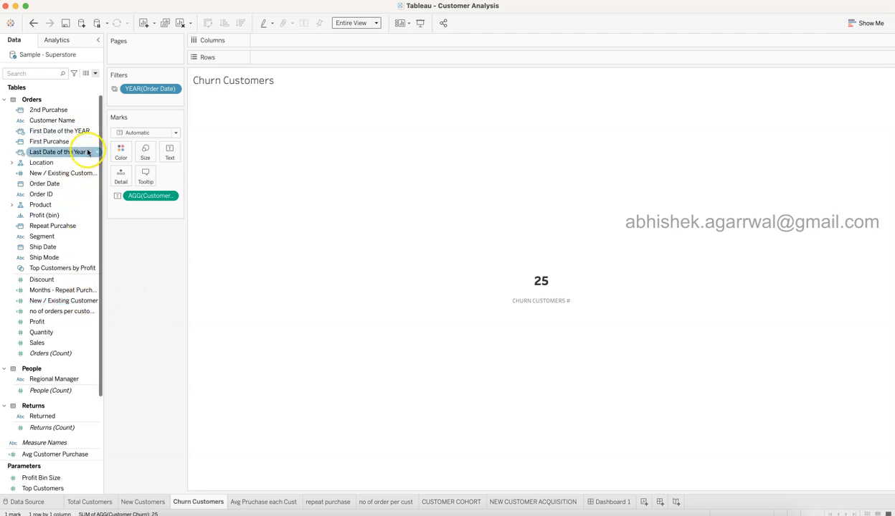
Step: Inspect the full formula of the Customer Churn calculated field, including both of its order-date conditions
scroll(80, 389, "down", 5)
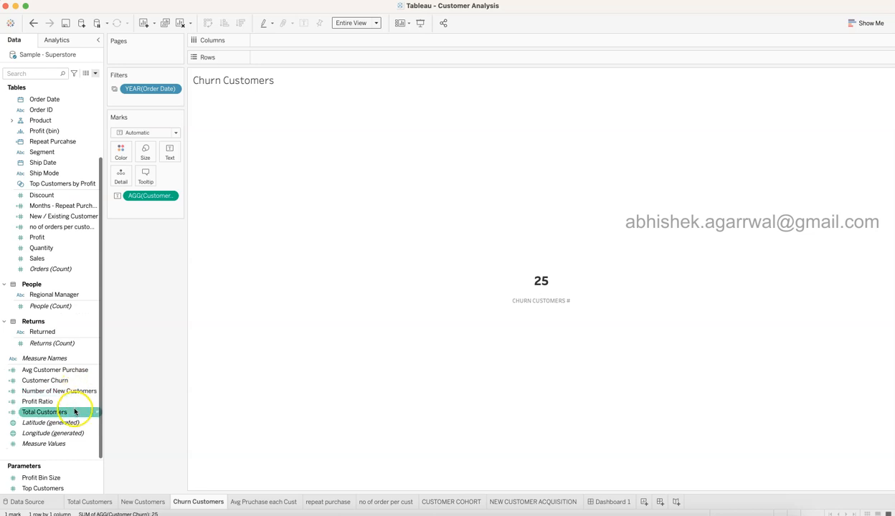
left_click(97, 380)
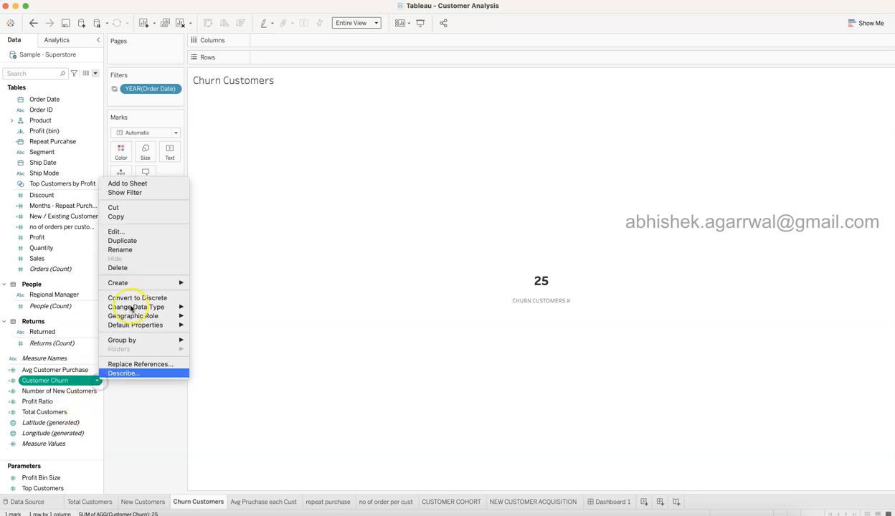
left_click(142, 231)
left_click(418, 373)
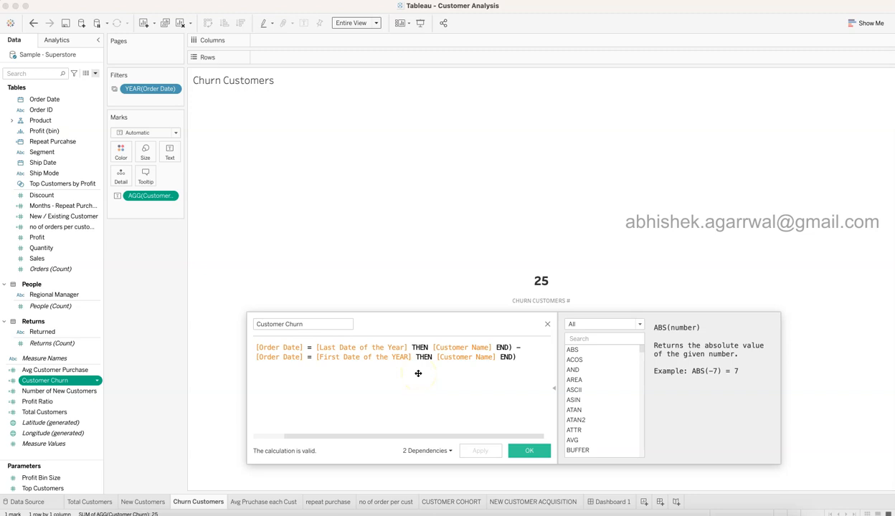
left_click(330, 359)
left_click(524, 347)
left_click(548, 324)
Step: Inspect the First Date of the YEAR calculated field's name and the arguments of its formula
scroll(54, 211, "up", 3)
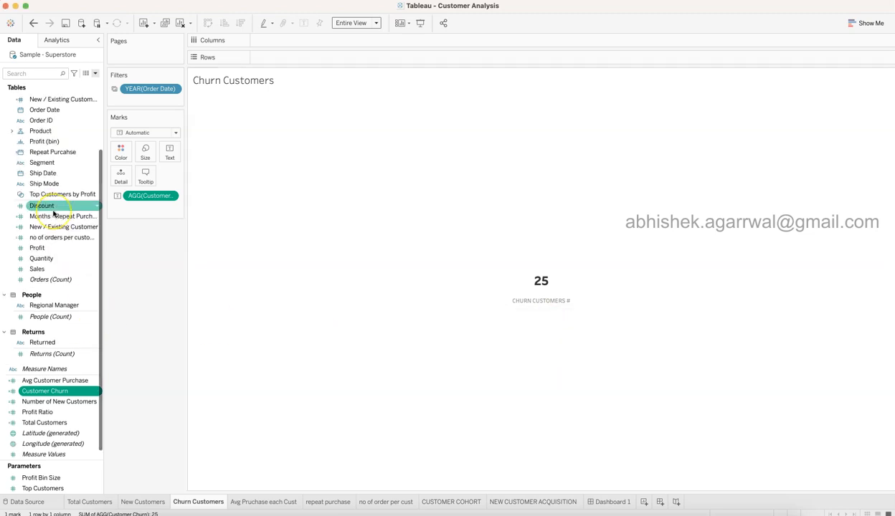
left_click(66, 151)
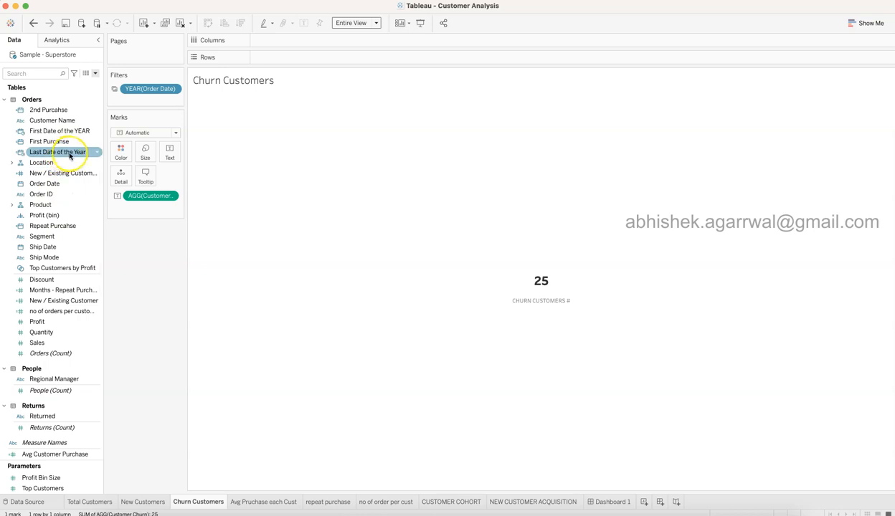
left_click(92, 131)
right_click(97, 132)
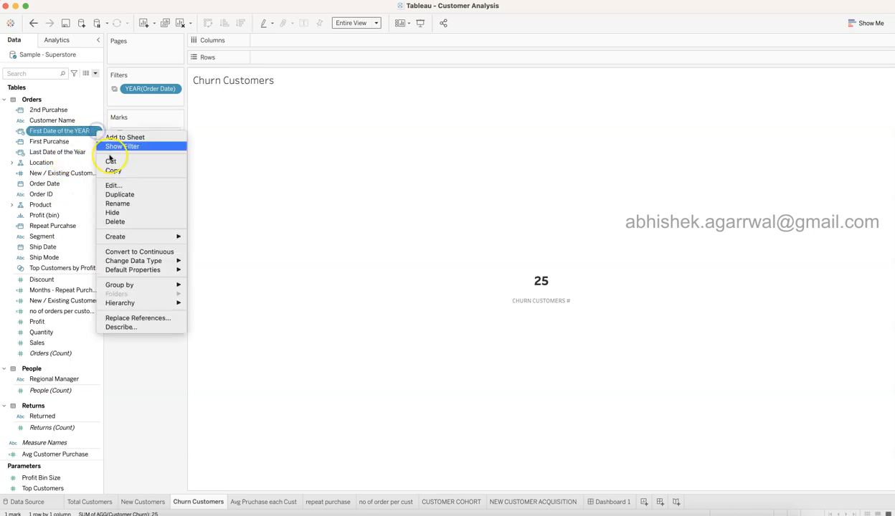
left_click(115, 185)
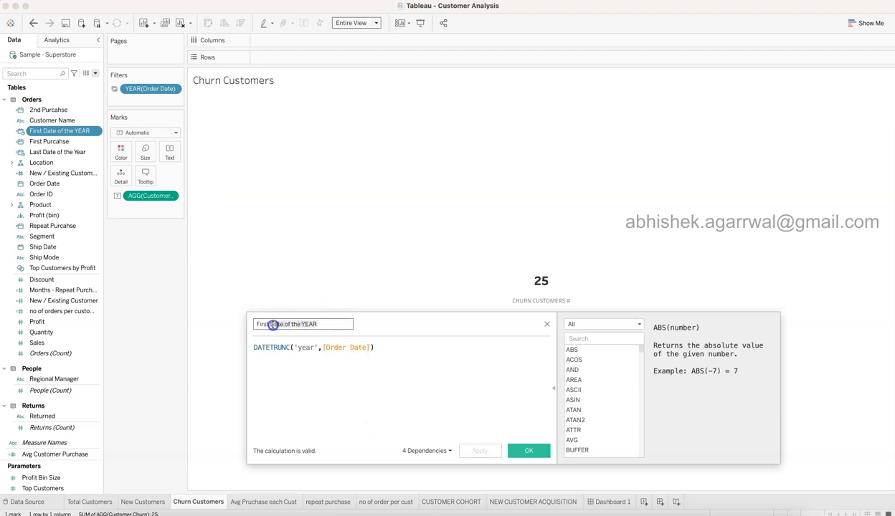
left_click(245, 327)
left_click(300, 347)
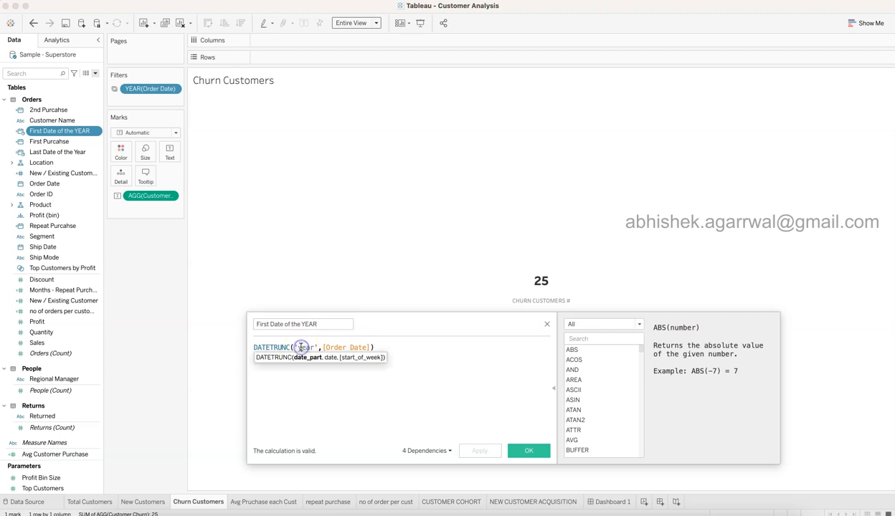
left_click(388, 346)
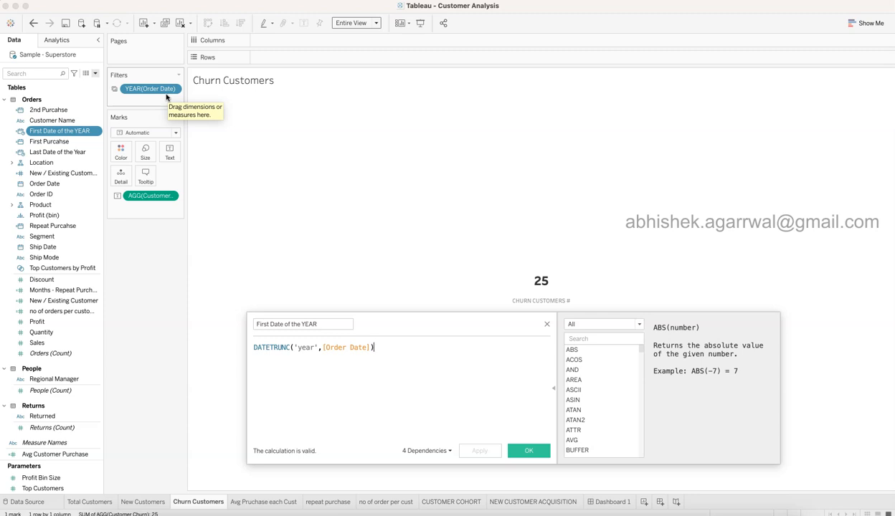
left_click(545, 324)
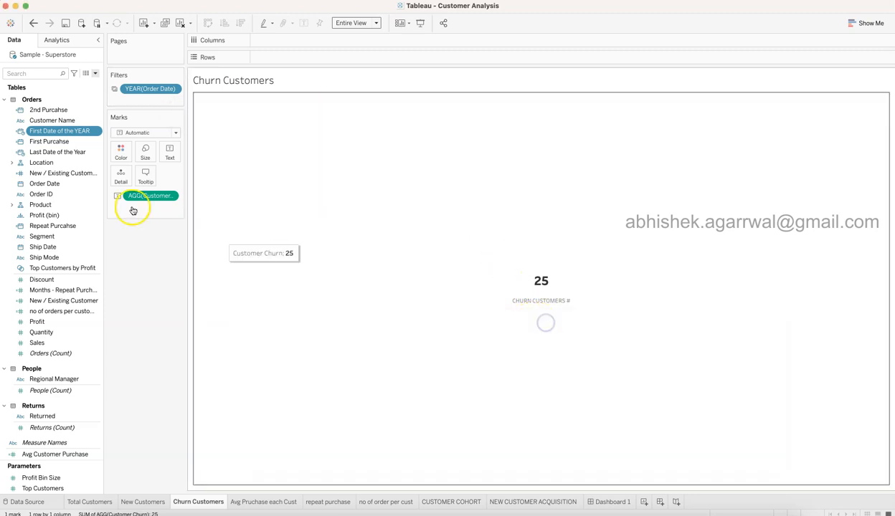
Step: Inspect the Last Date of the Year calculated field's name and the arguments of its formula
right_click(97, 153)
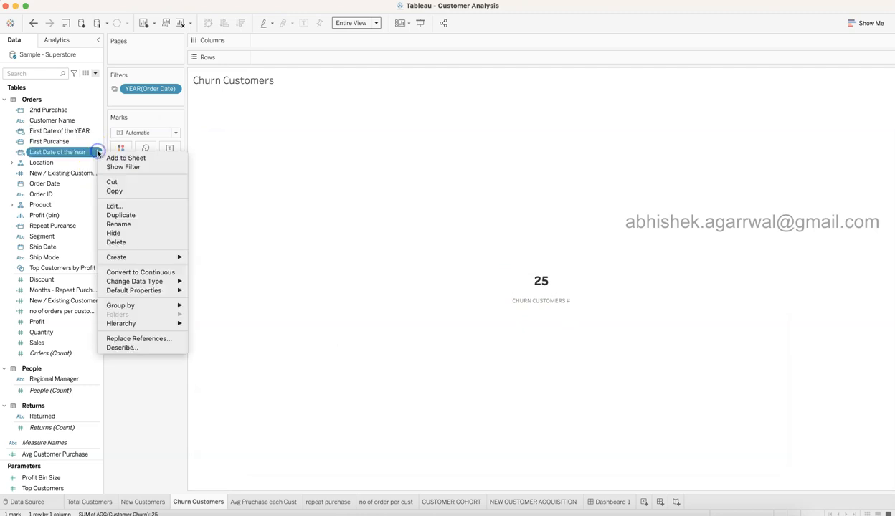
left_click(113, 207)
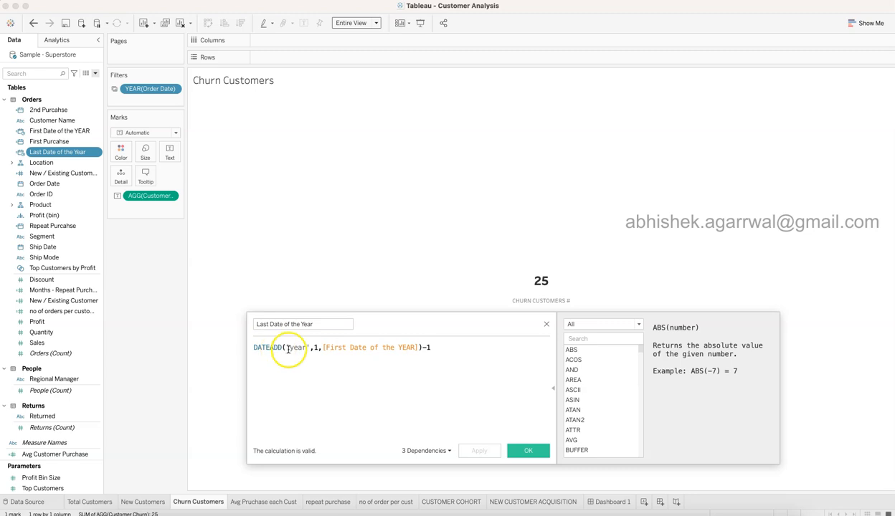
left_click(317, 349)
left_click(436, 347)
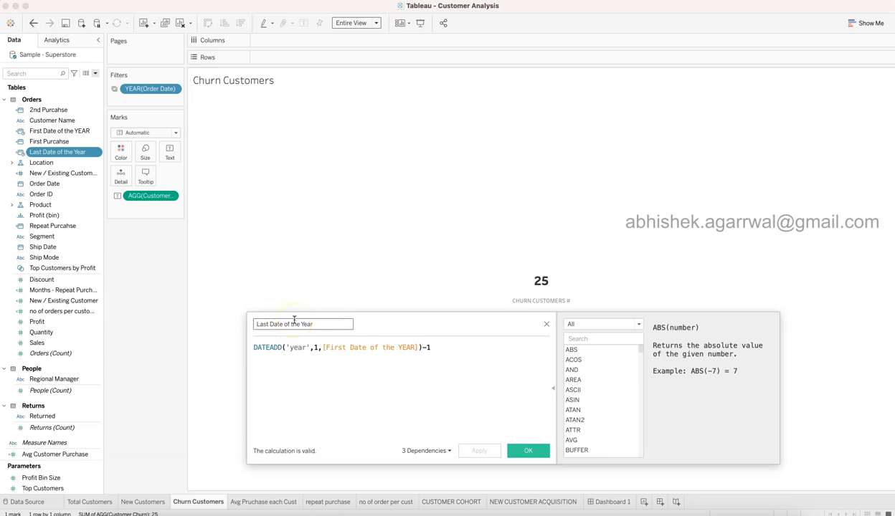
left_click(536, 451)
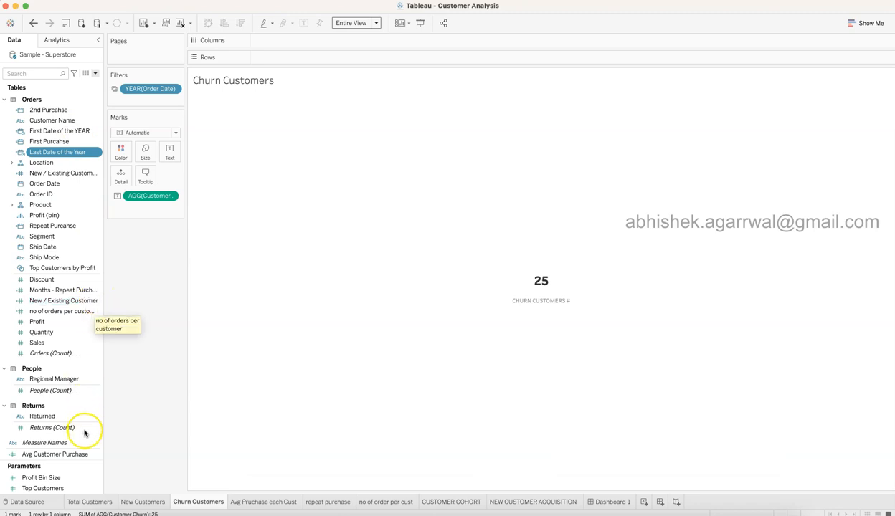
scroll(84, 429, "down", 3)
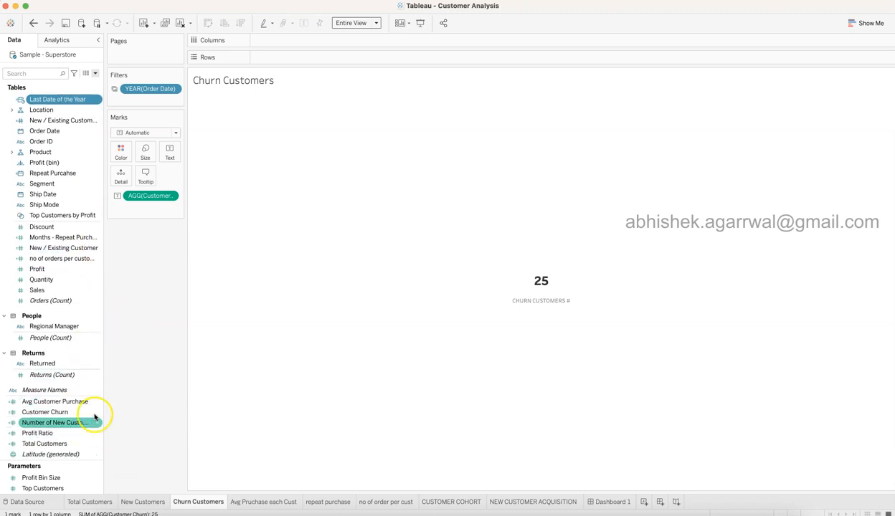
Step: Reopen the Customer Churn calculated field and widen its editor to read both COUNT lines of the formula in full
right_click(92, 412)
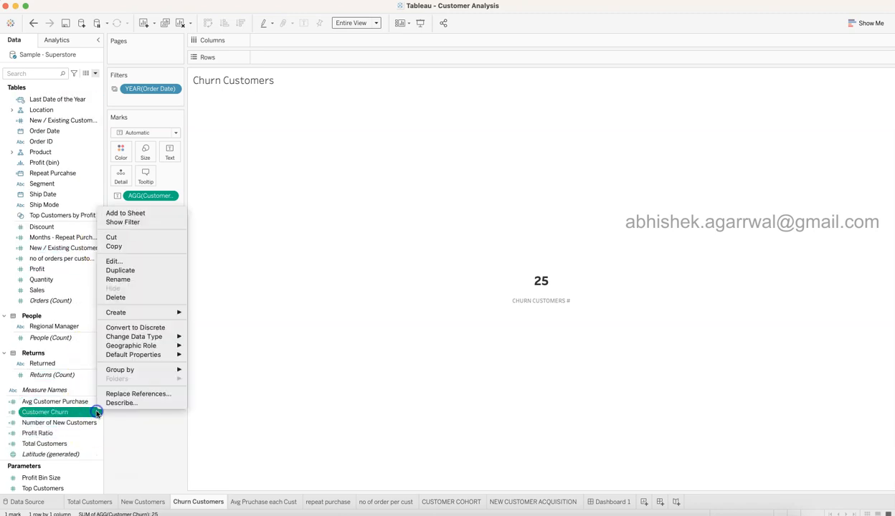
left_click(148, 260)
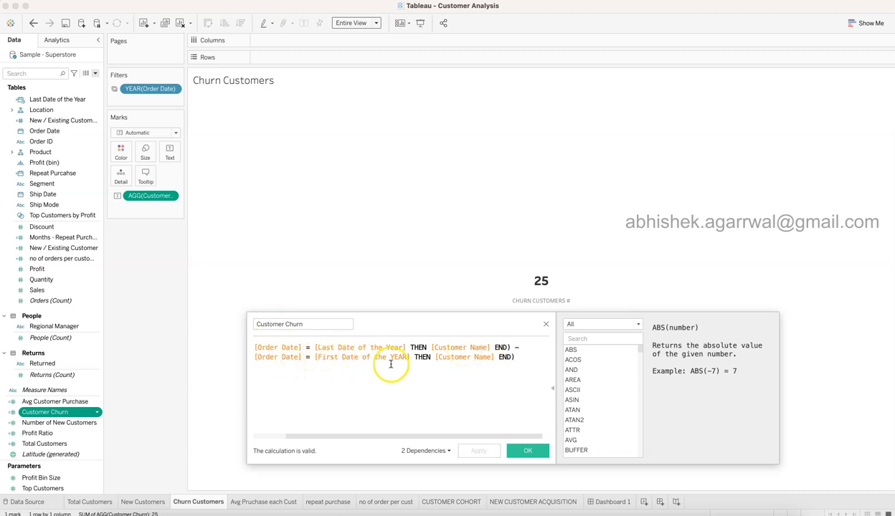
scroll(386, 366, "left", 3)
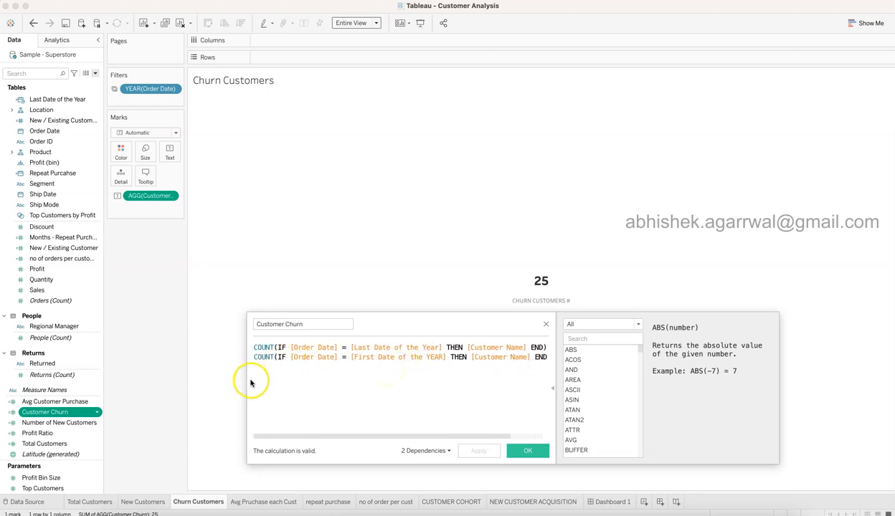
left_click_drag(245, 380, 120, 370)
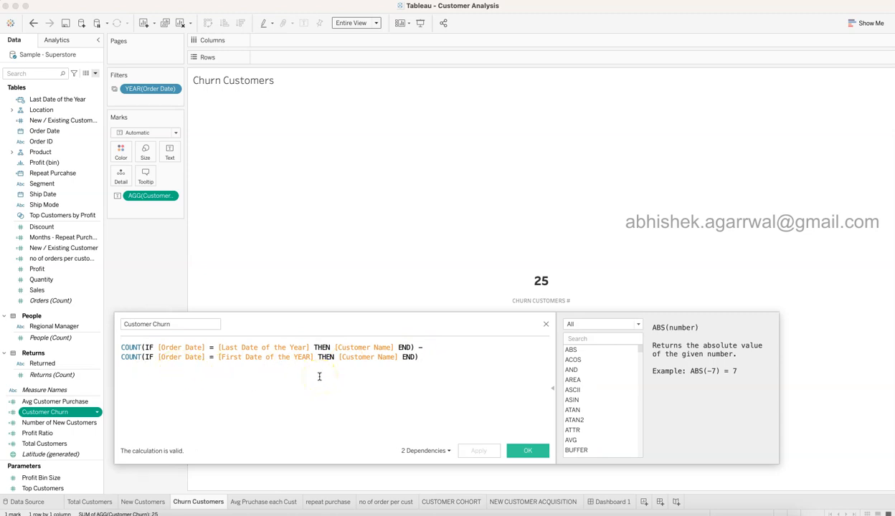
left_click(521, 450)
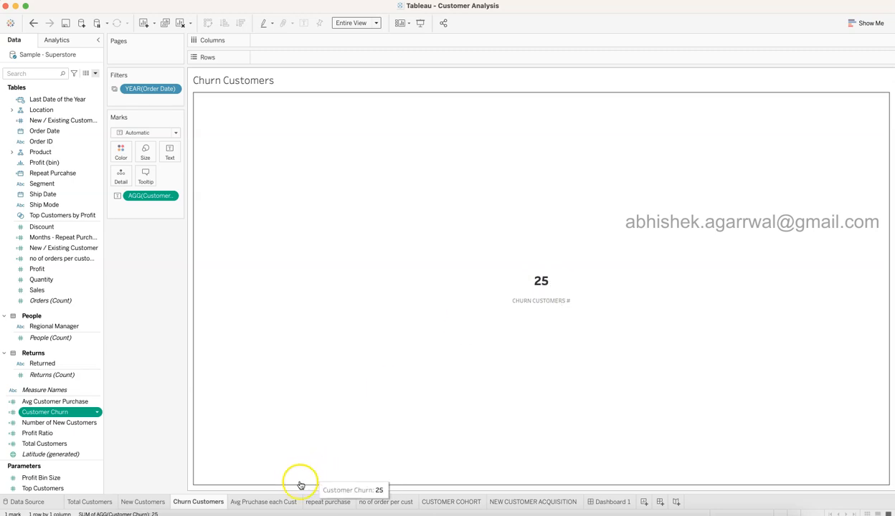
Step: Switch to the Avg Pruchase each Cust sheet and inspect the formula of the Avg Customer Purchase calculated field
left_click(272, 502)
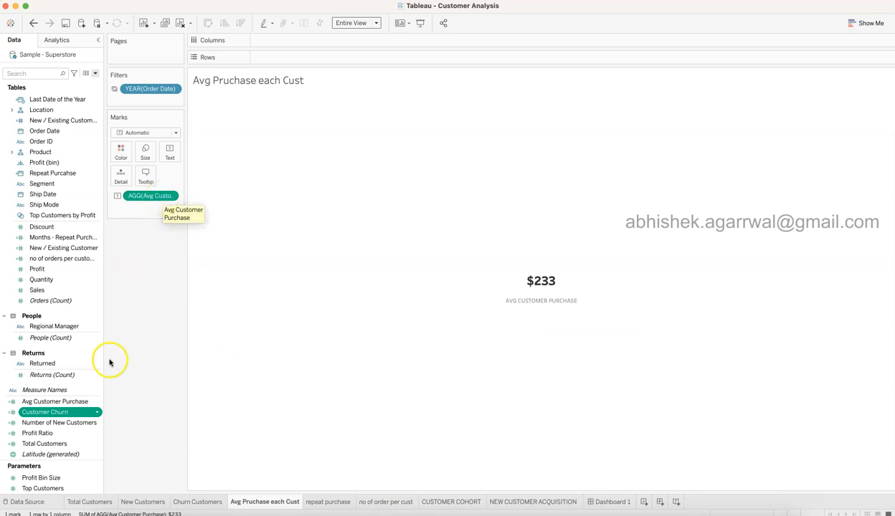
left_click(99, 401)
left_click(99, 404)
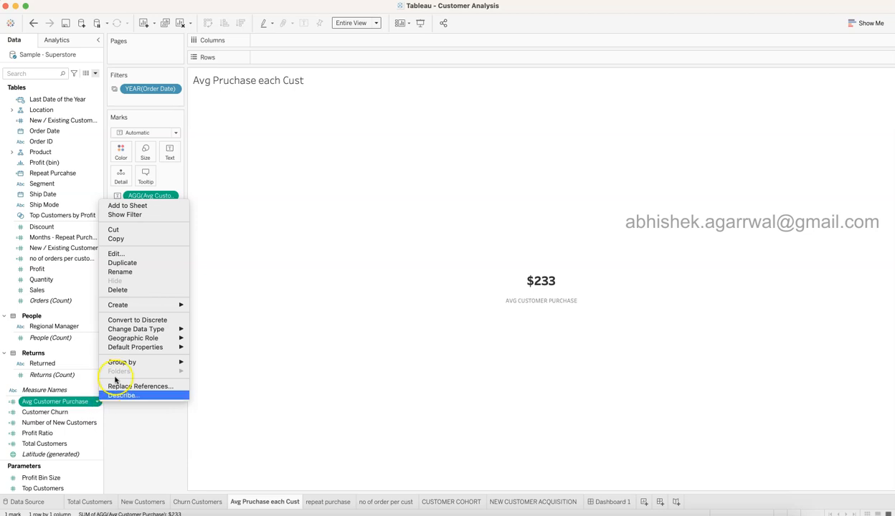
left_click(141, 254)
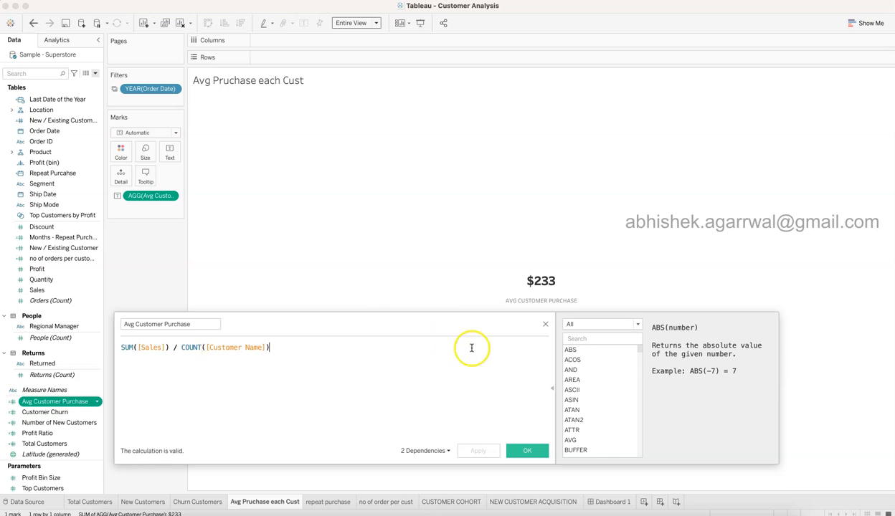
left_click(545, 324)
mouse_move(544, 285)
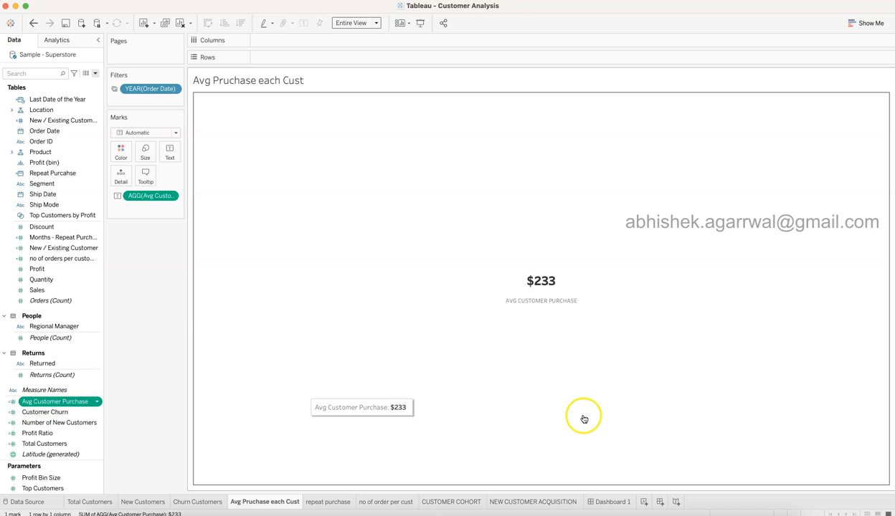
Step: Switch to the repeat purchase sheet, check its Columns and Rows fields, and locate First Purcahse in the Orders table
left_click(338, 501)
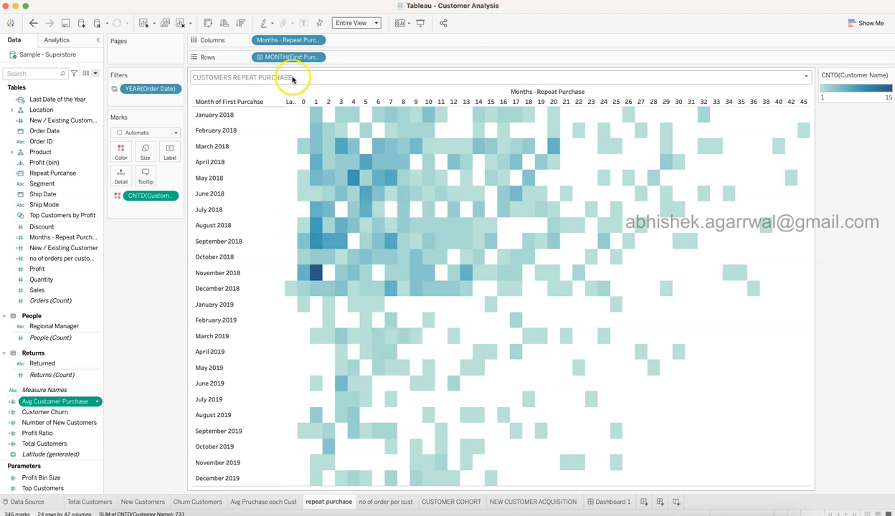
left_click(290, 45)
left_click(294, 57)
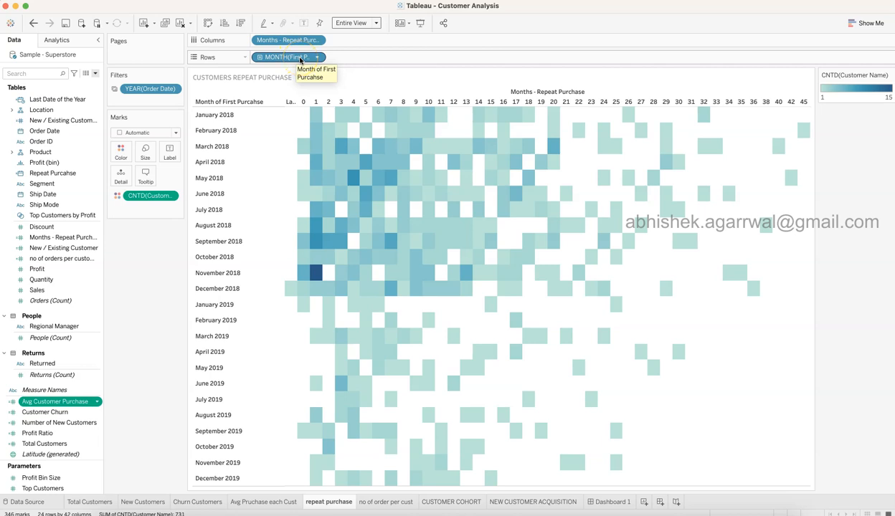
scroll(85, 130, "up", 1)
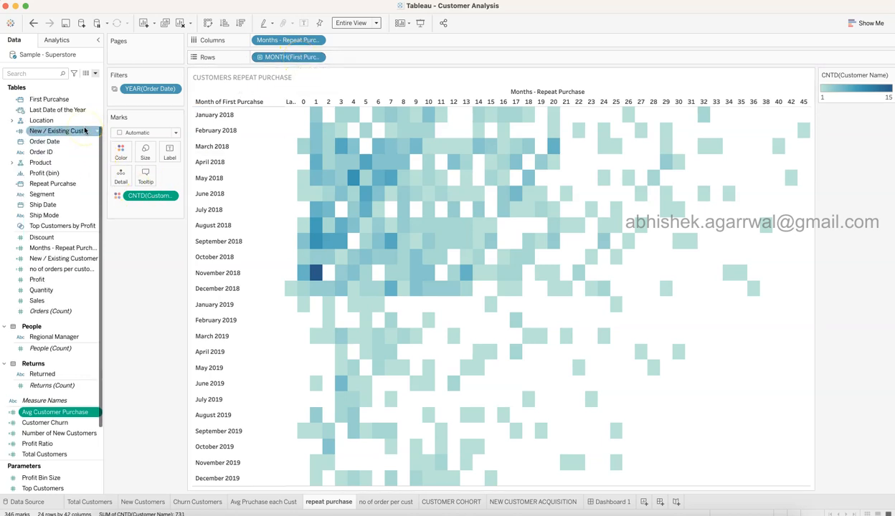
scroll(84, 130, "up", 3)
left_click(59, 153)
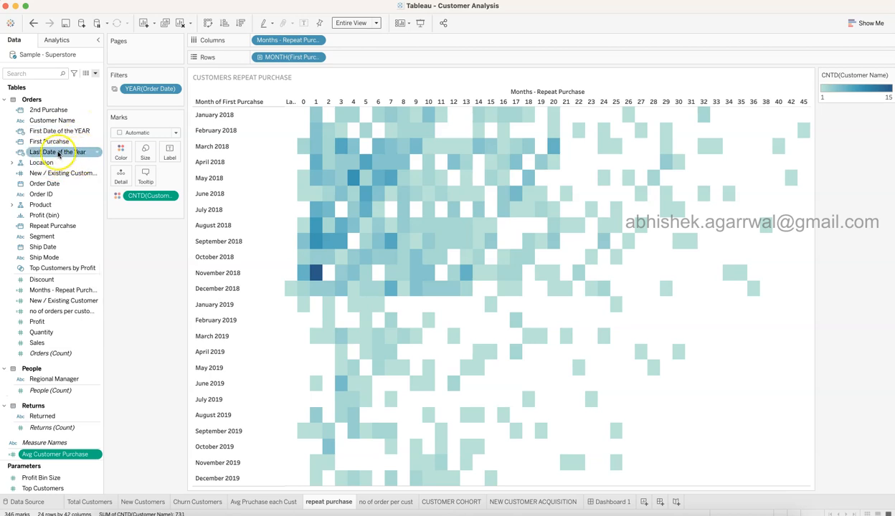
left_click(56, 143)
left_click_drag(55, 143, 293, 58)
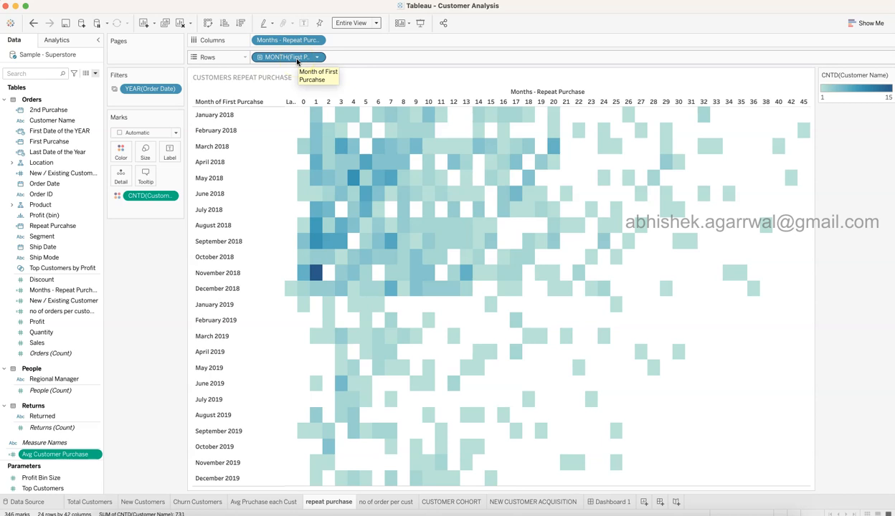
left_click(52, 143)
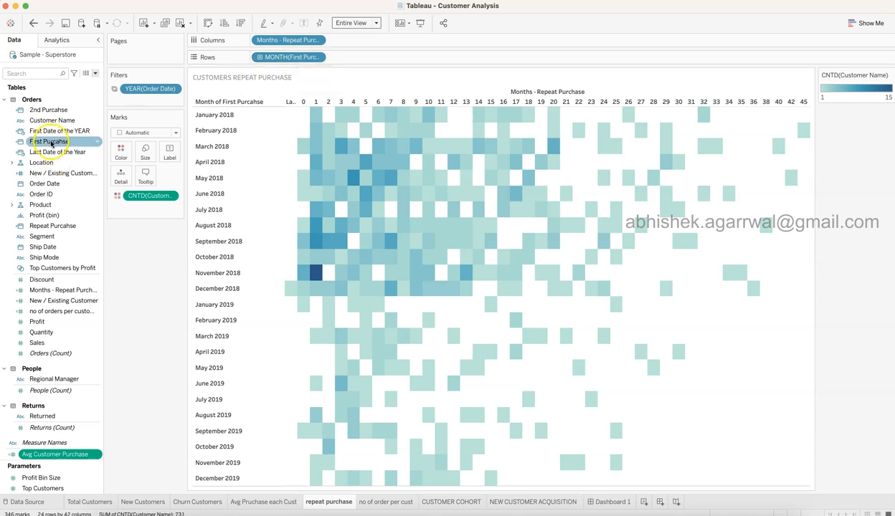
Step: Check which date level is applied to the First Purcahse field on Rows
left_click(315, 58)
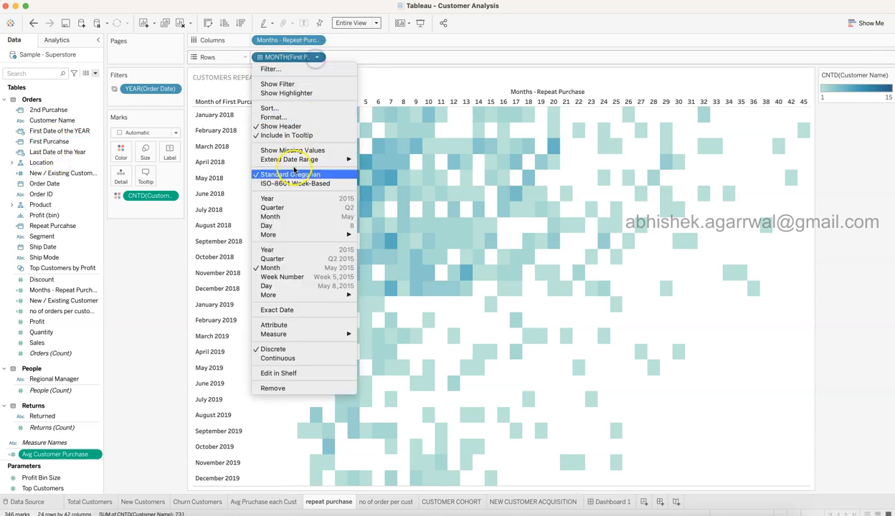
left_click(279, 269)
left_click(136, 323)
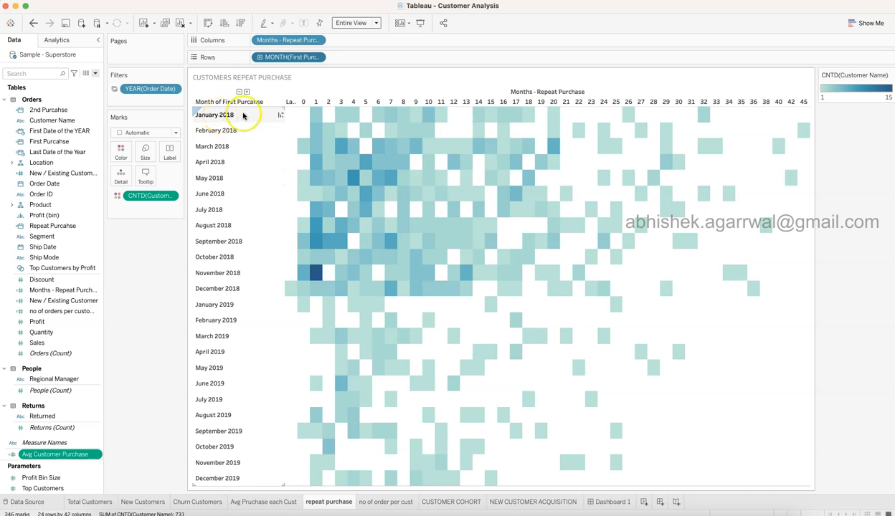
Step: Examine the heatmap's first-purchase months and the details of the November 2018 cell at 1 month to repeat purchase
mouse_move(428, 116)
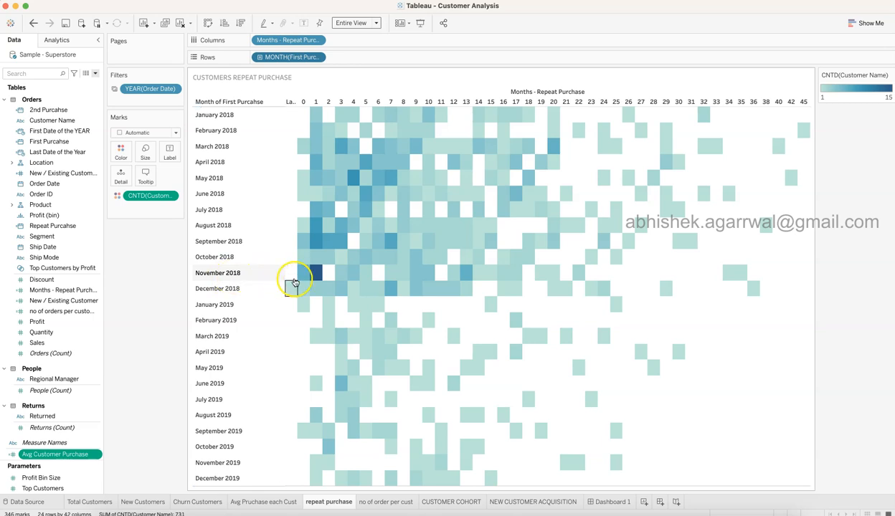
mouse_move(314, 274)
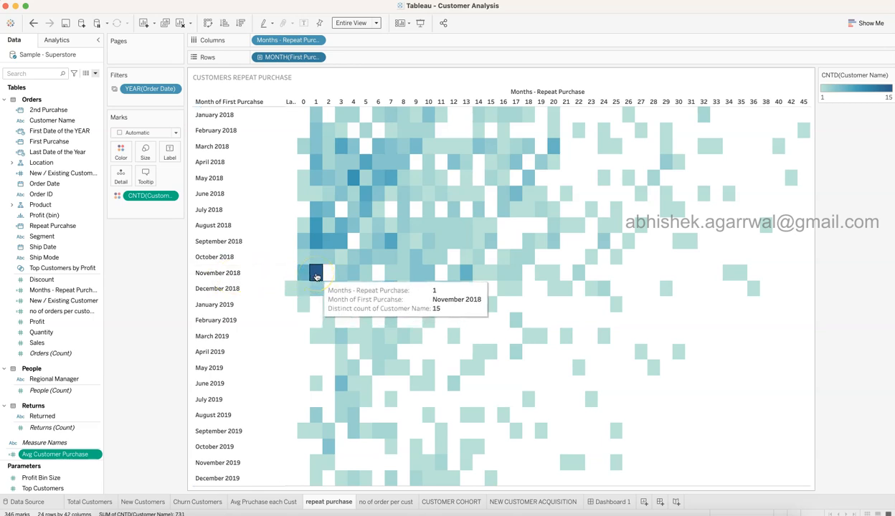
left_click(317, 275)
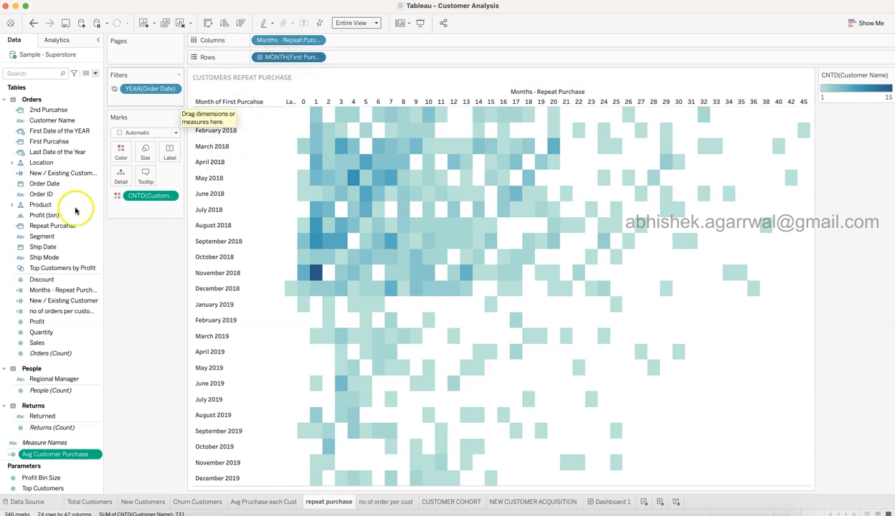
Step: Search the data fields for "mont" and inspect the DATEDIFF arguments of the Months - Repeat Purchase calculated field
left_click(49, 74)
type("mont")
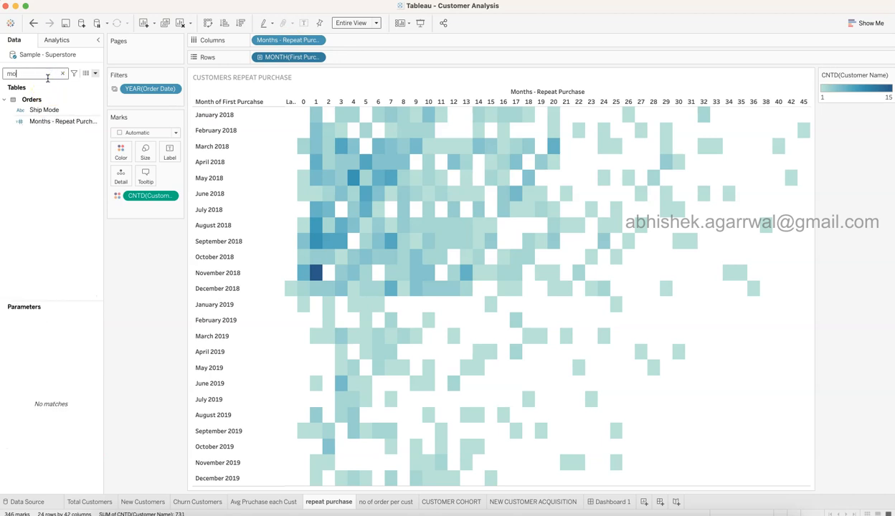
left_click(95, 120)
left_click(95, 119)
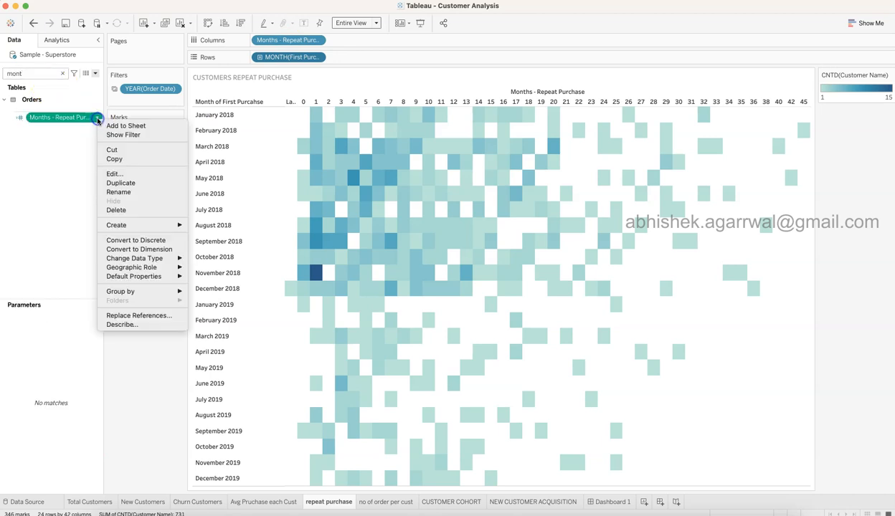
left_click(140, 173)
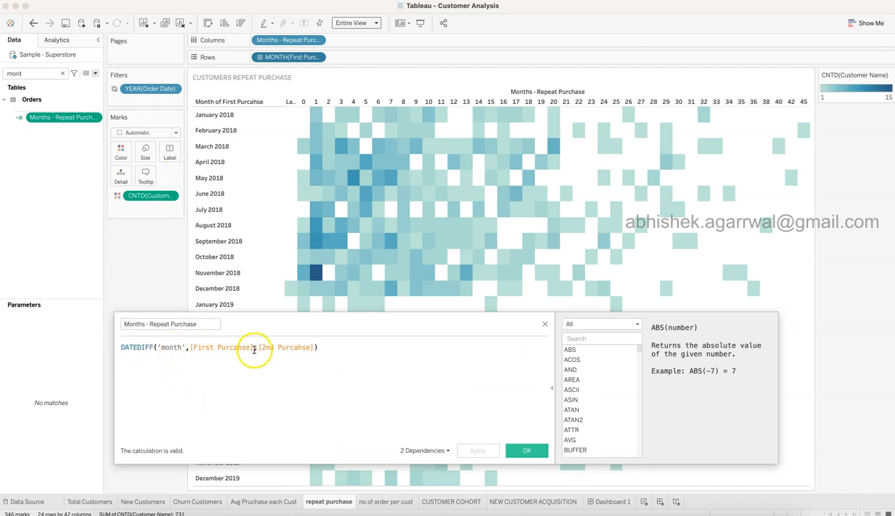
left_click(179, 351)
left_click(175, 350)
left_click(189, 349)
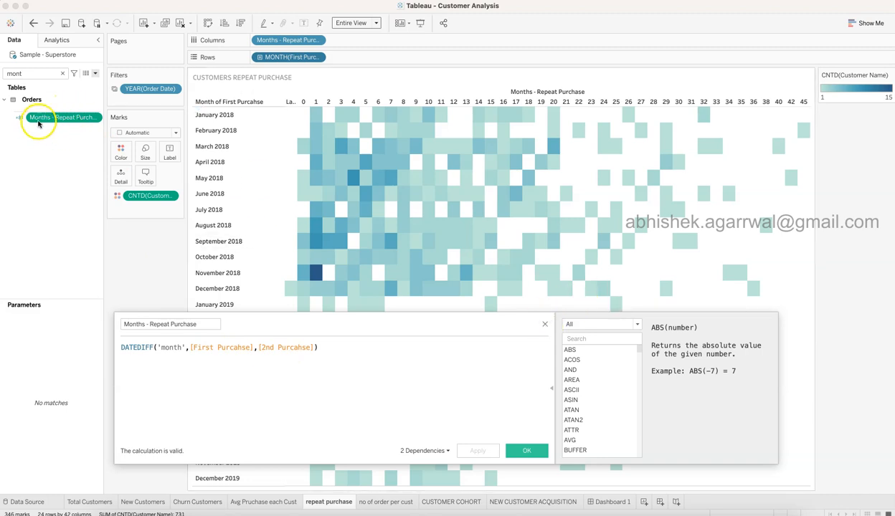
Step: Clear the field search and inspect the formula of the 2nd Purcahse calculated field
left_click(62, 73)
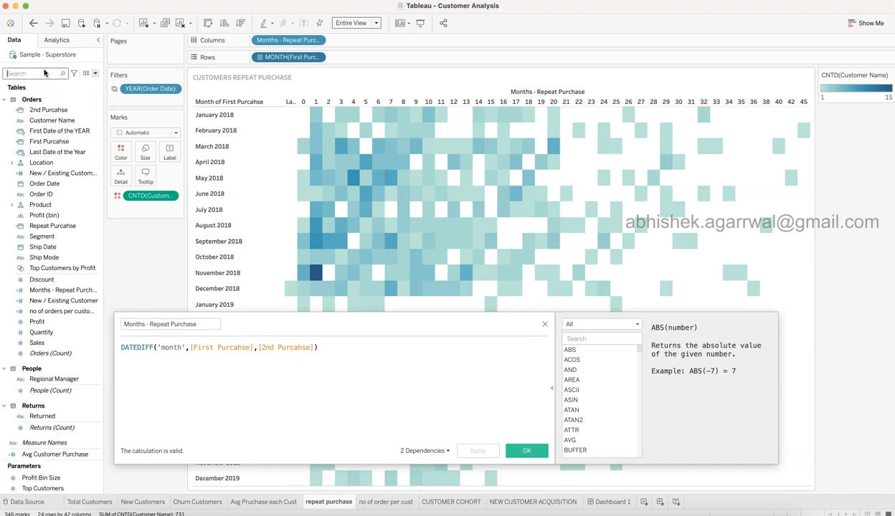
left_click(56, 118)
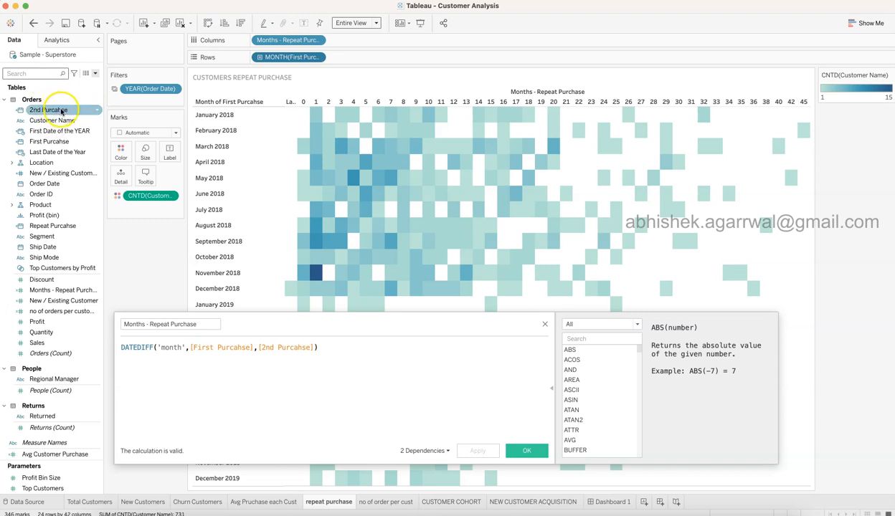
right_click(97, 111)
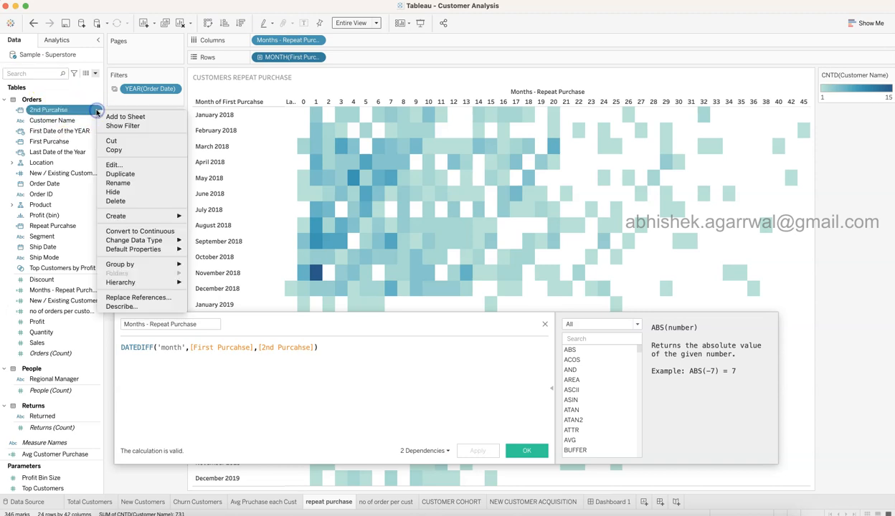
left_click(115, 165)
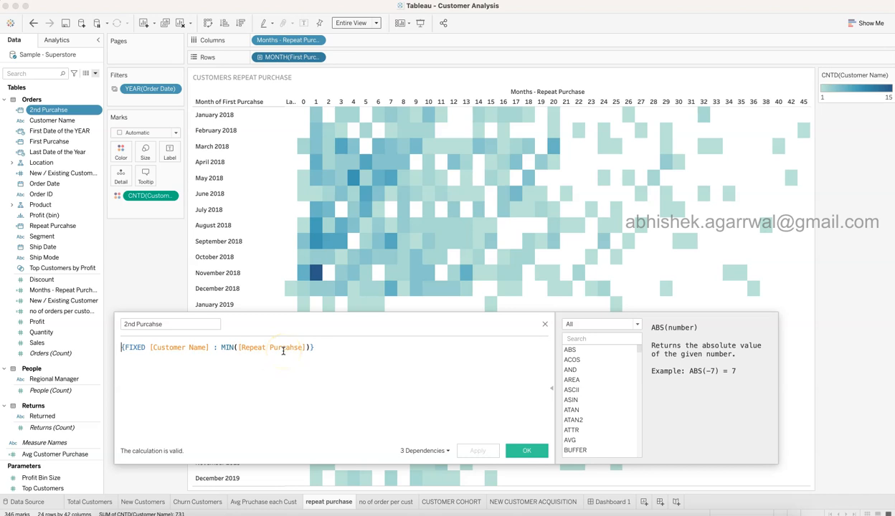
left_click(545, 324)
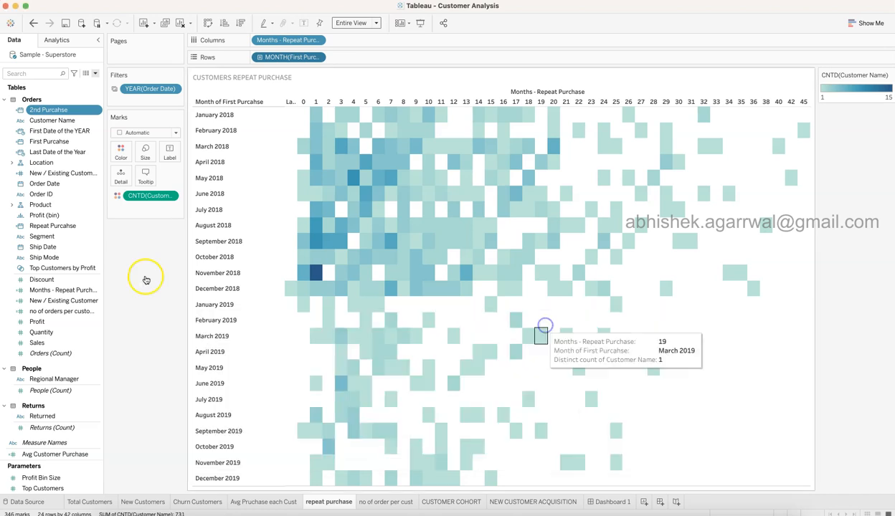
Step: Inspect the Repeat Purcahse calculated field's name and the condition and results of its IIF formula
right_click(95, 226)
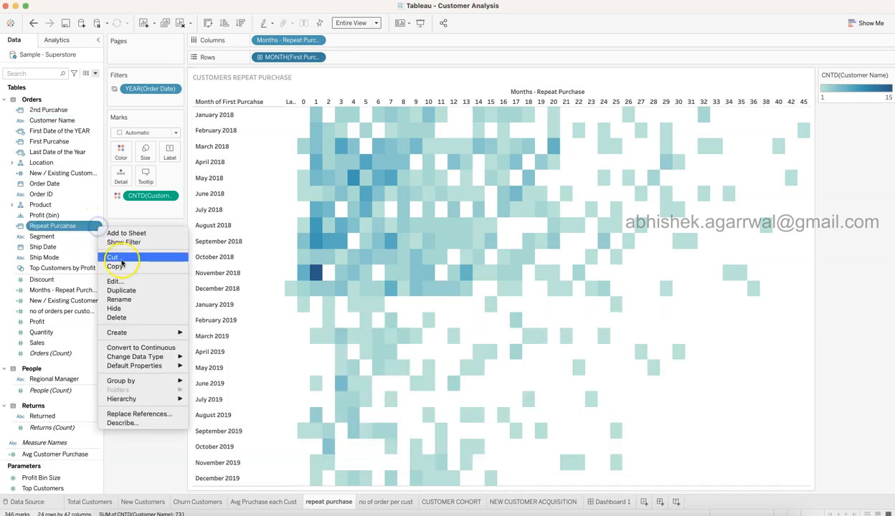
left_click(133, 281)
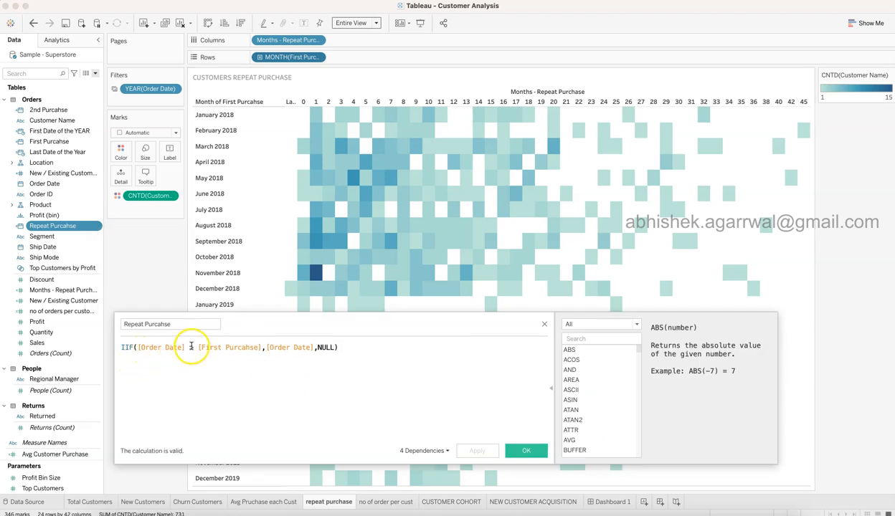
left_click(229, 346)
left_click(226, 355)
left_click(252, 357)
left_click(178, 324)
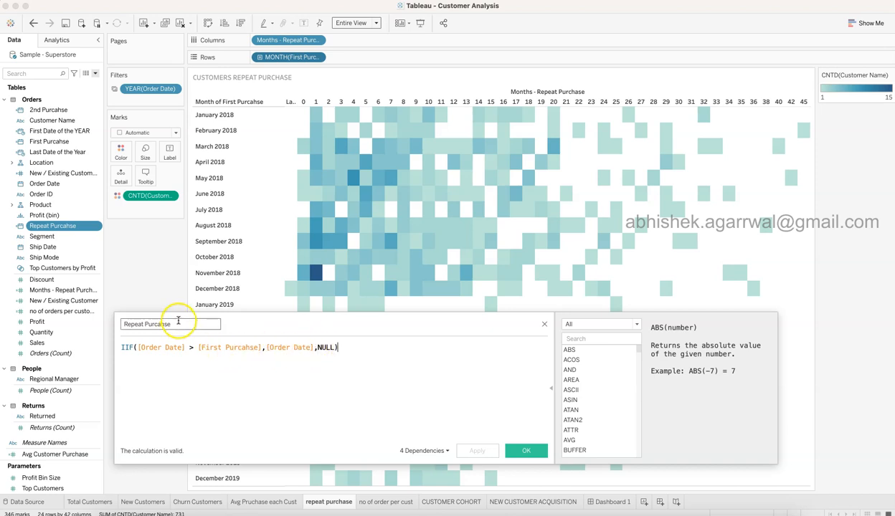
left_click(545, 325)
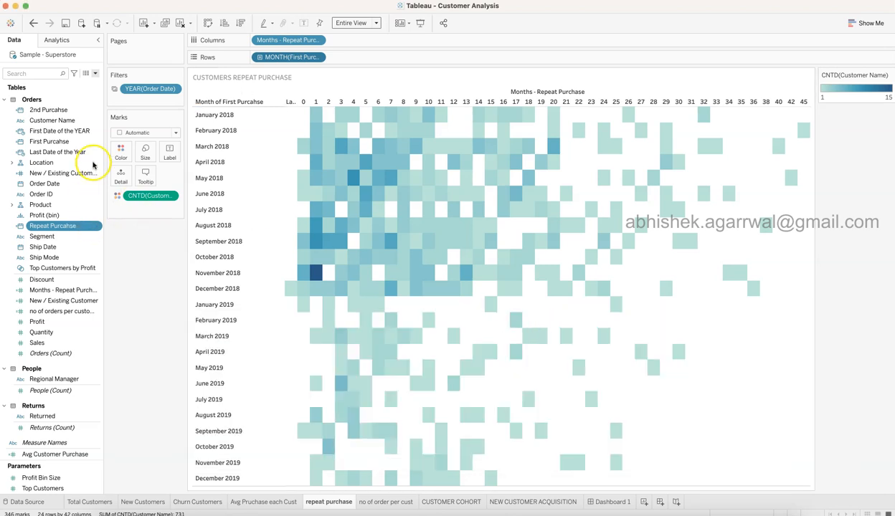
Step: Review the FIXED and MIN formula of the 2nd Purcahse calculated field again
left_click(97, 111)
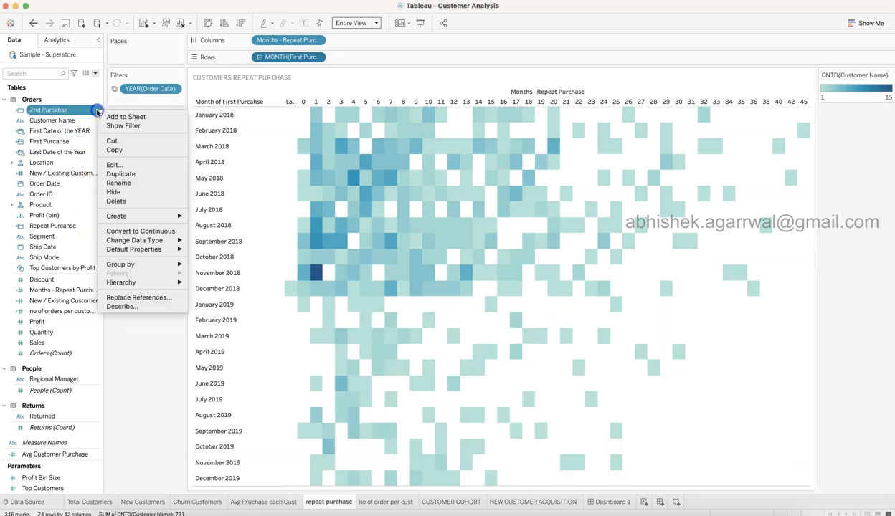
left_click(133, 165)
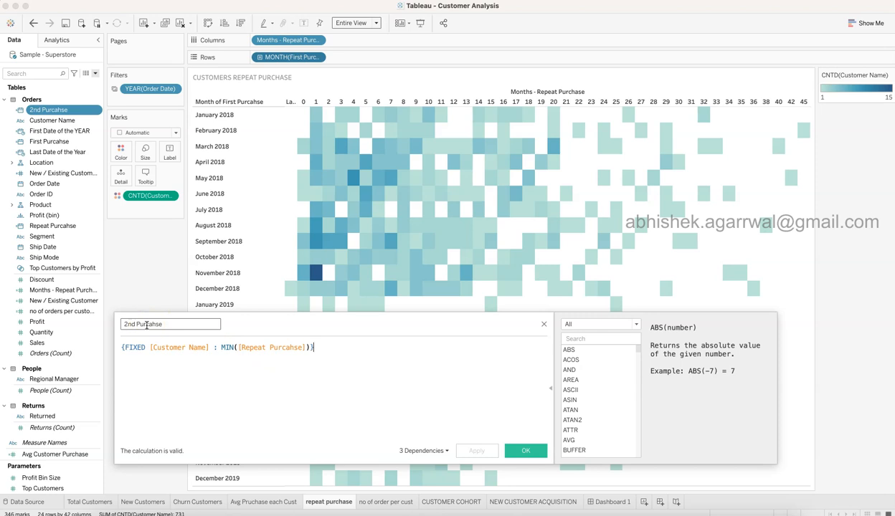
left_click(543, 326)
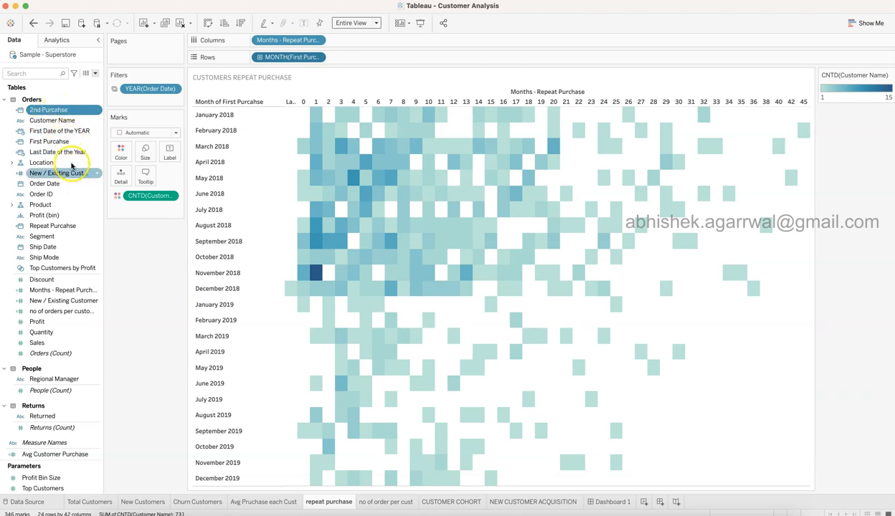
Step: Search the data fields for "mon", inspect the Months - Repeat Purchase formula, and clear the search
left_click(43, 73)
type("mon")
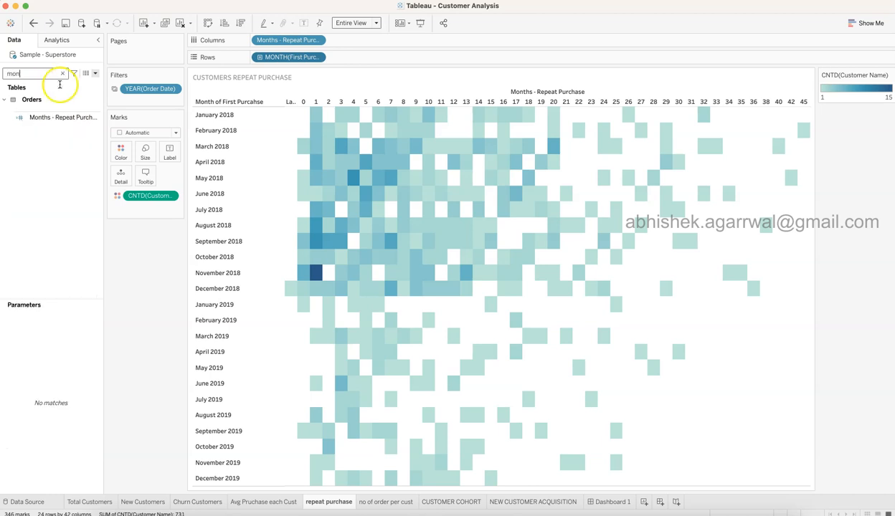
left_click(95, 119)
right_click(99, 119)
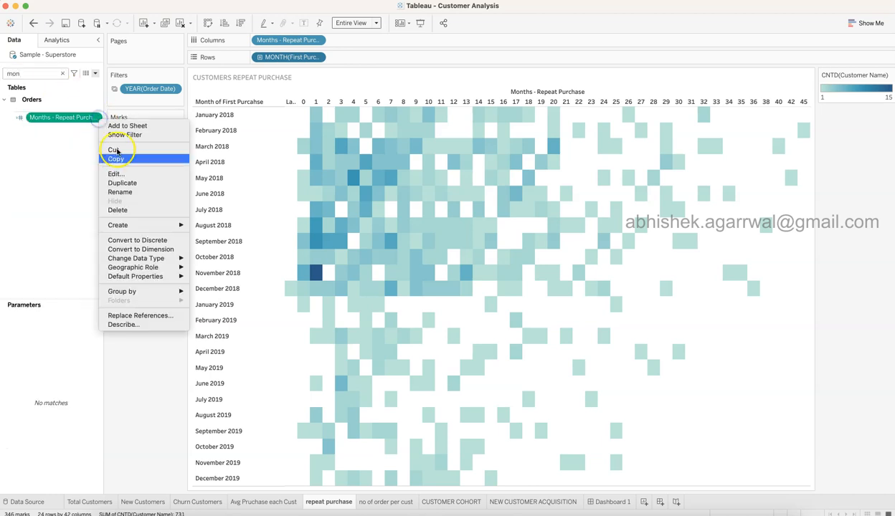
left_click(129, 174)
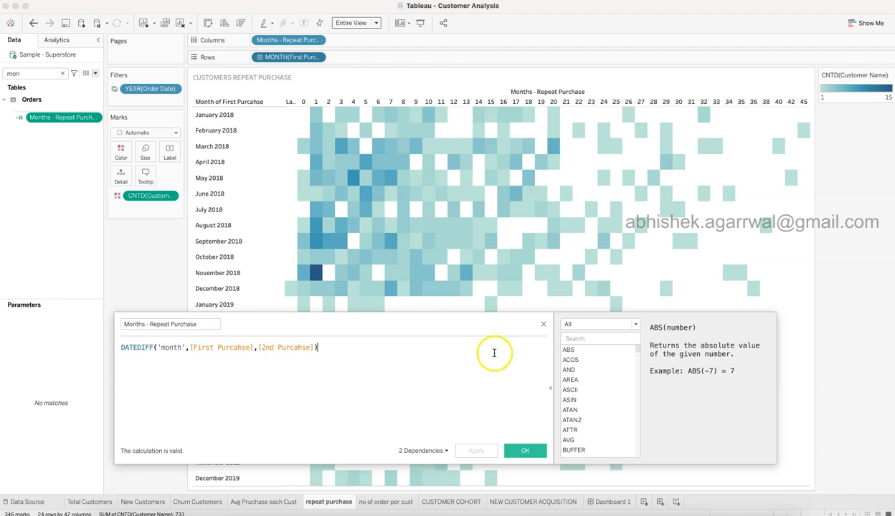
left_click(543, 324)
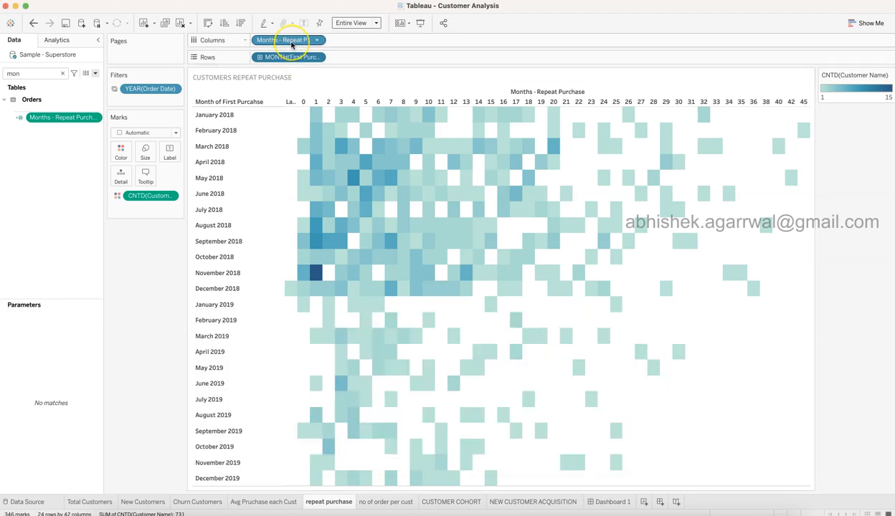
left_click(63, 74)
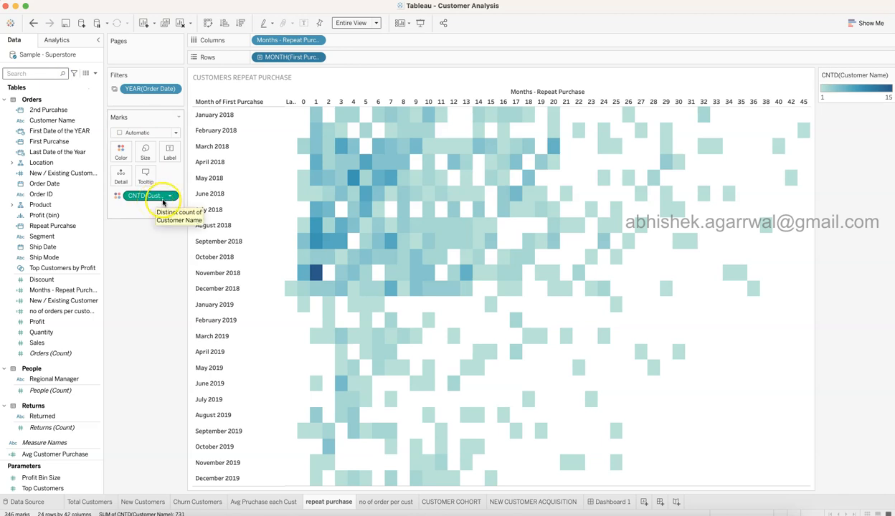
Step: Inspect the colour palette settings for the heatmap's distinct count of Customer Name without changing them
left_click(122, 149)
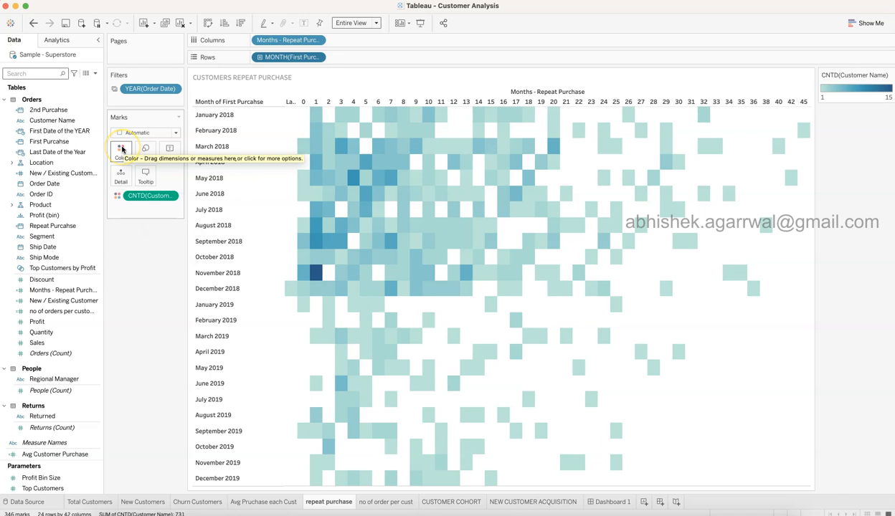
left_click(122, 151)
left_click(159, 187)
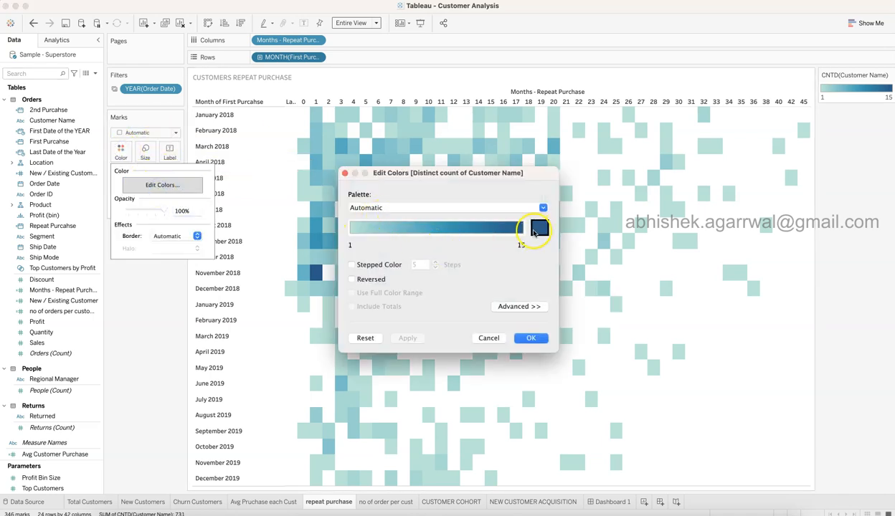
left_click(488, 338)
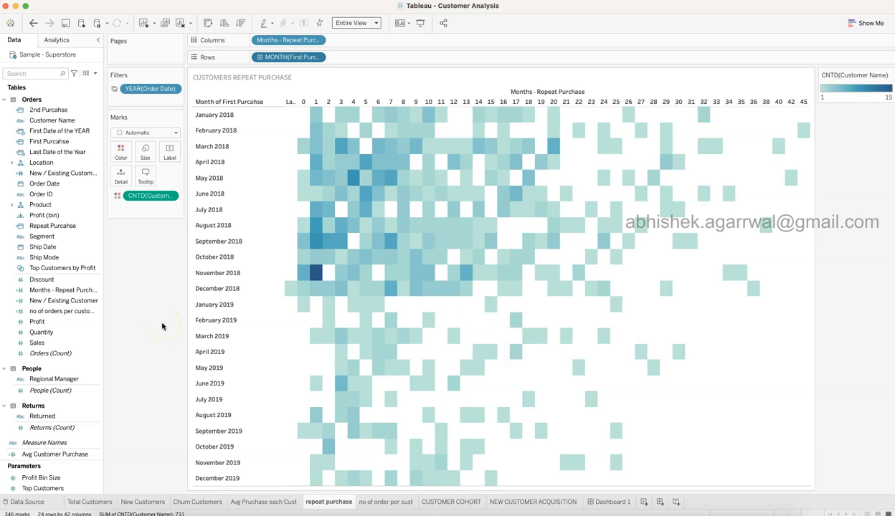
Step: Open the no of order per cust sheet and examine the bars for customers with 5 and 6 orders
left_click(383, 503)
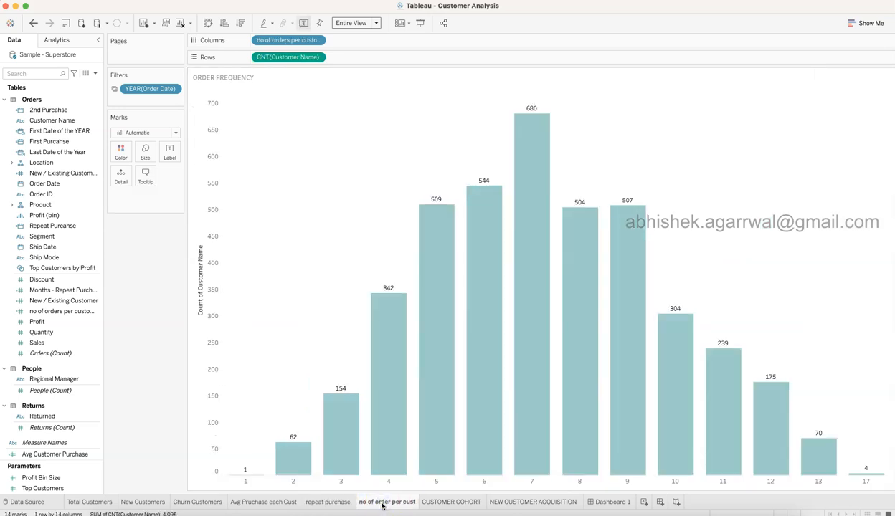
left_click(436, 482)
mouse_move(435, 240)
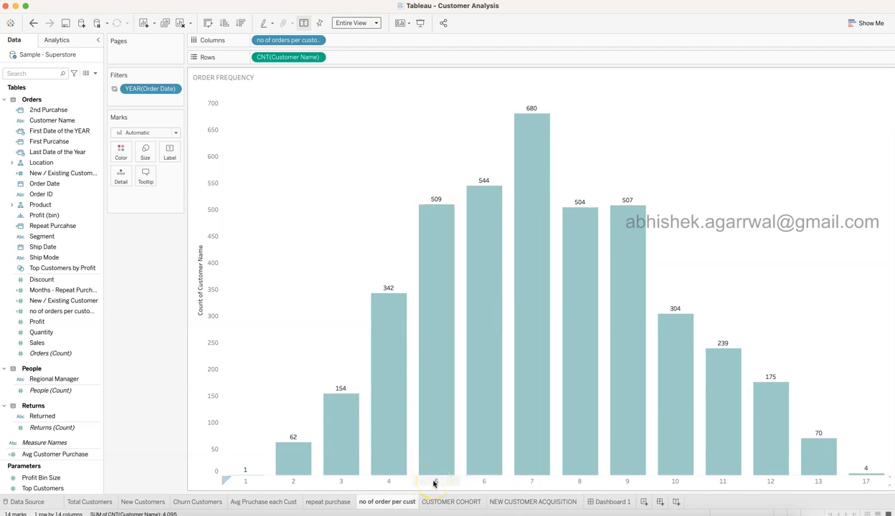
mouse_move(482, 180)
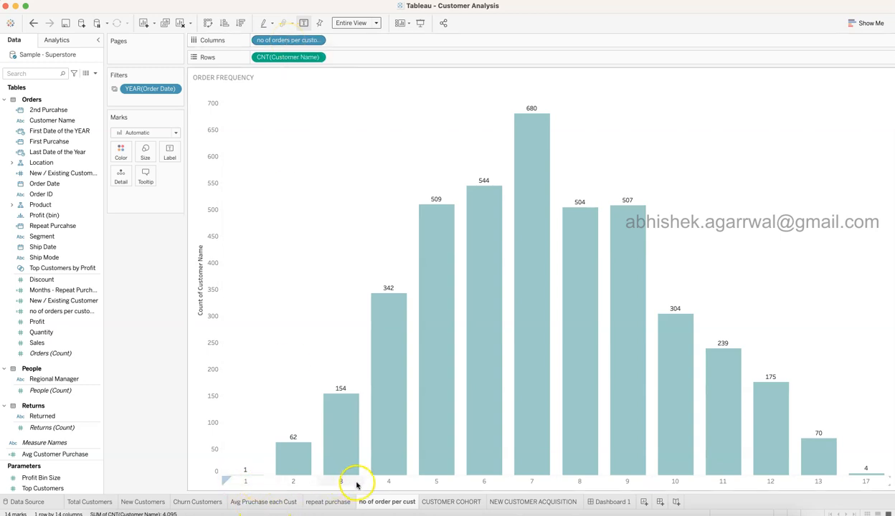
Step: Search the data fields for "no" and inspect the formula of the no of orders per customer calculated field
left_click(50, 74)
type("no")
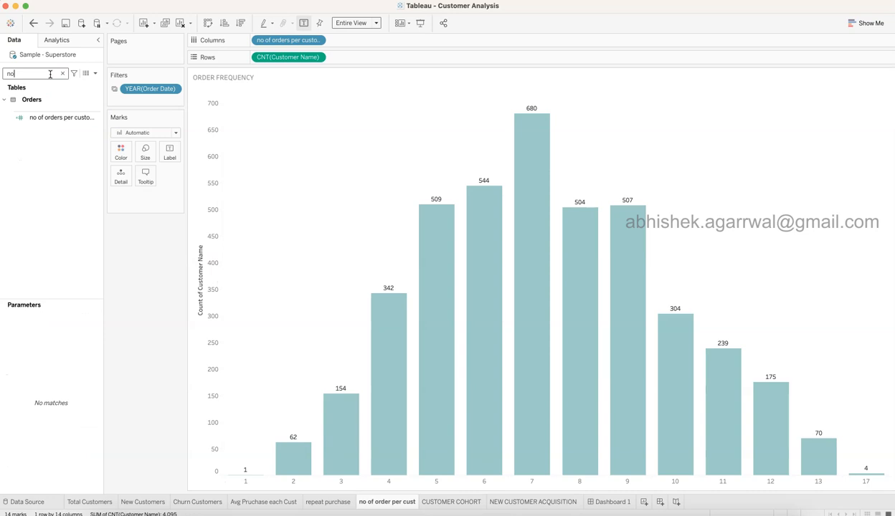
left_click(90, 115)
right_click(95, 117)
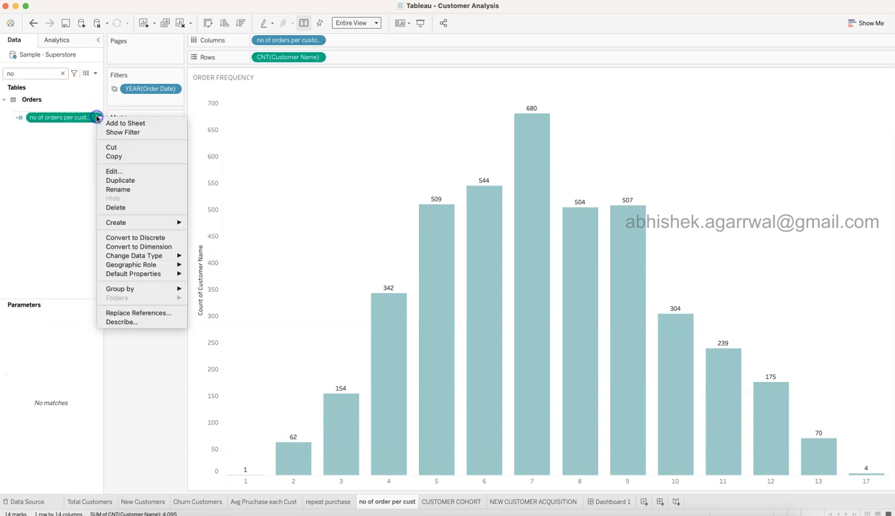
left_click(115, 172)
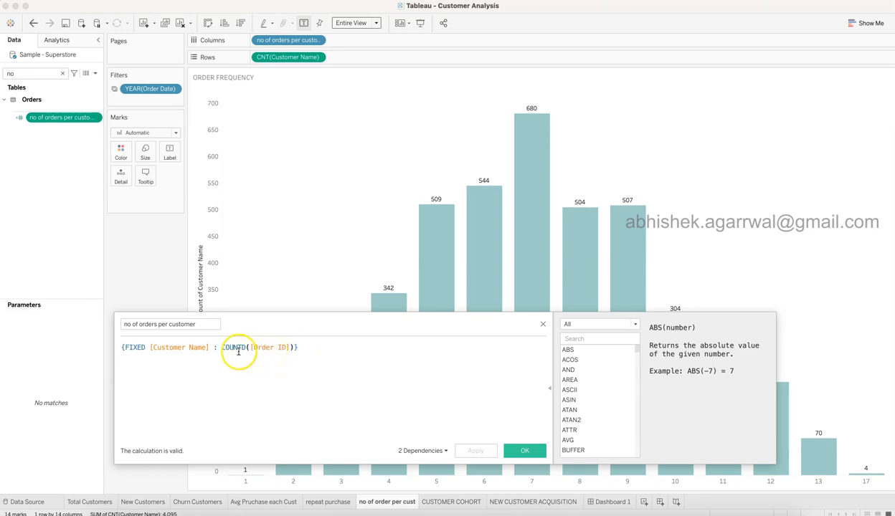
left_click(543, 324)
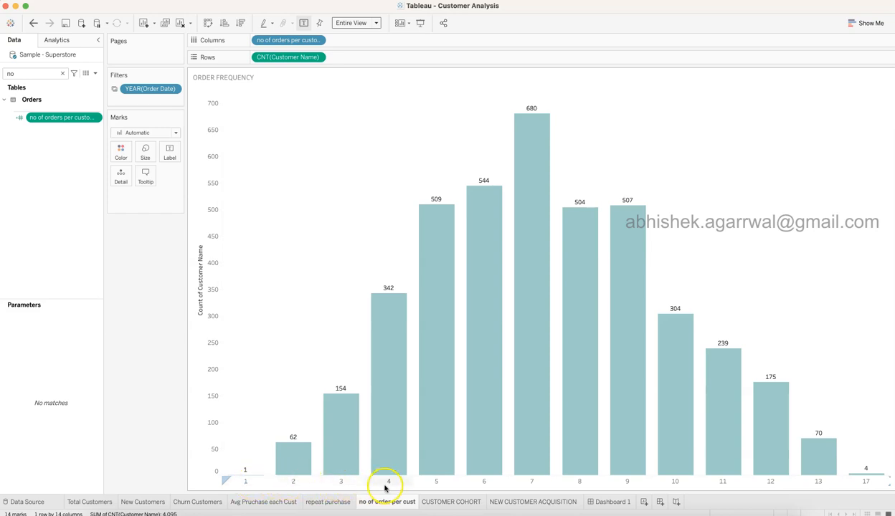
Step: Check how the orders-per-customer field is set on Columns, clear the field search, and examine the order frequency chart
left_click(317, 40)
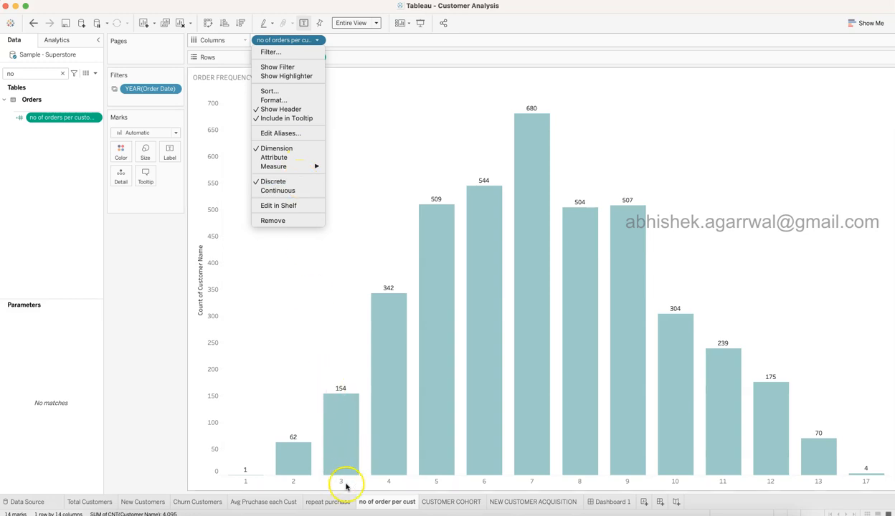
left_click(307, 351)
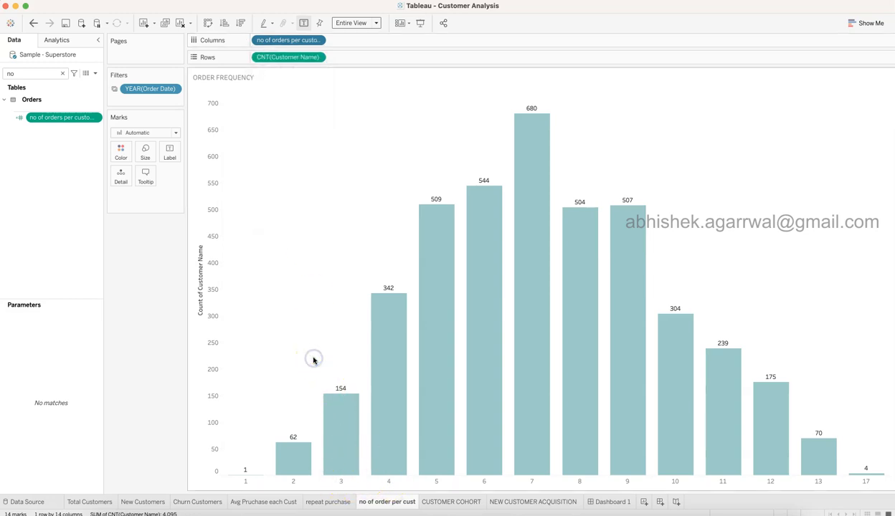
left_click(63, 73)
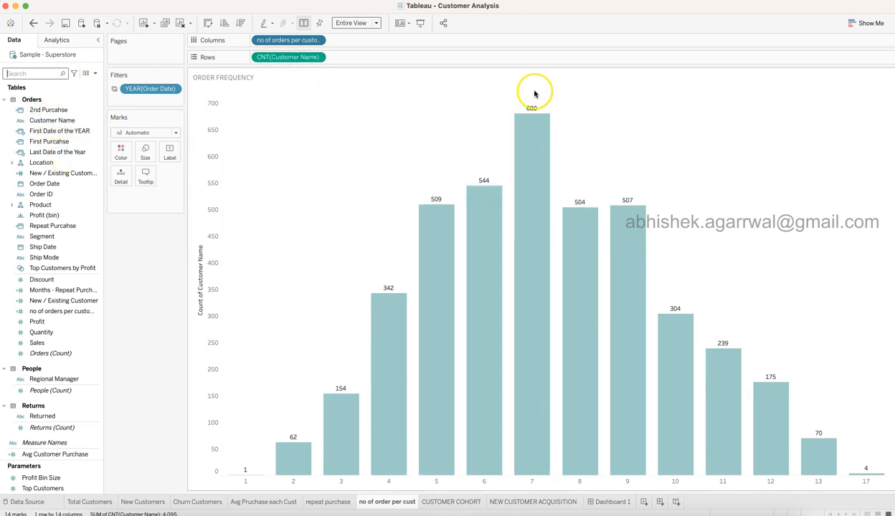
key("super+f")
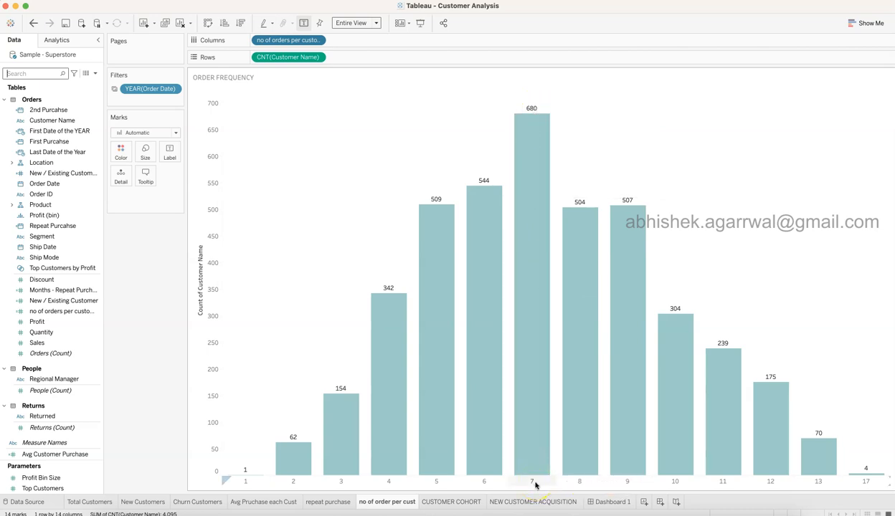
left_click(402, 504)
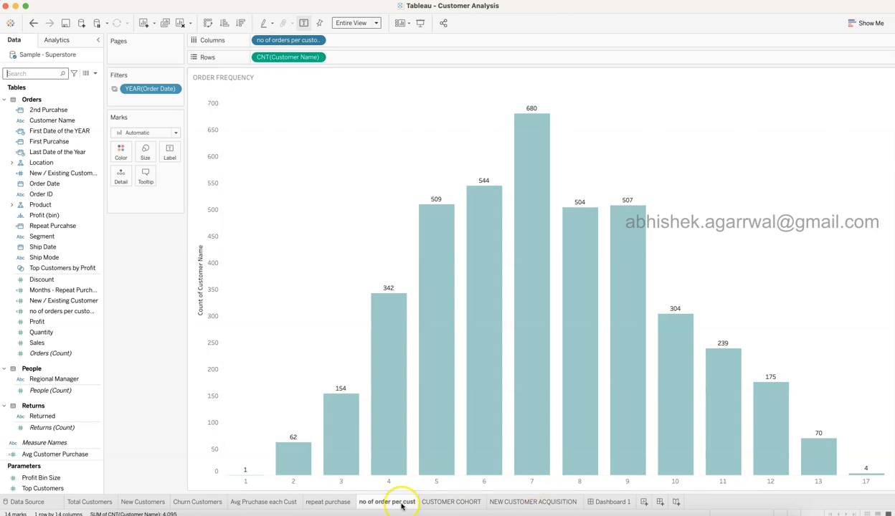
mouse_move(402, 505)
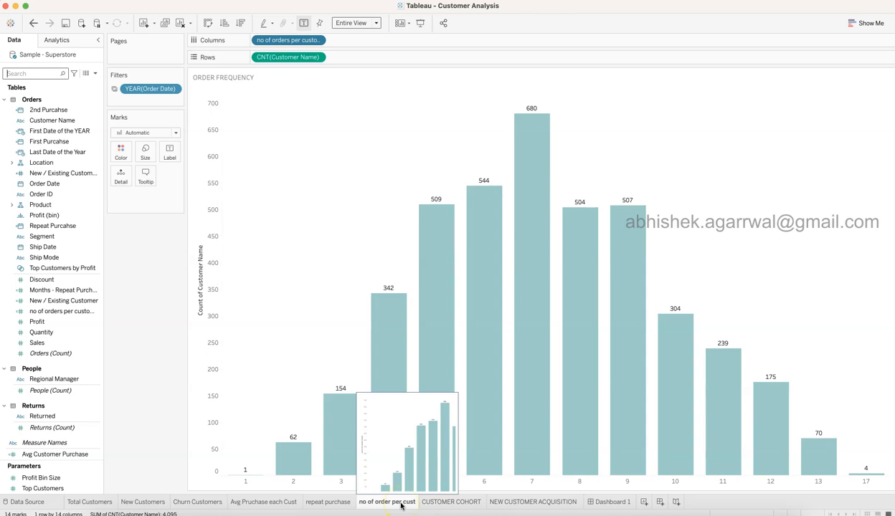
left_click(404, 504)
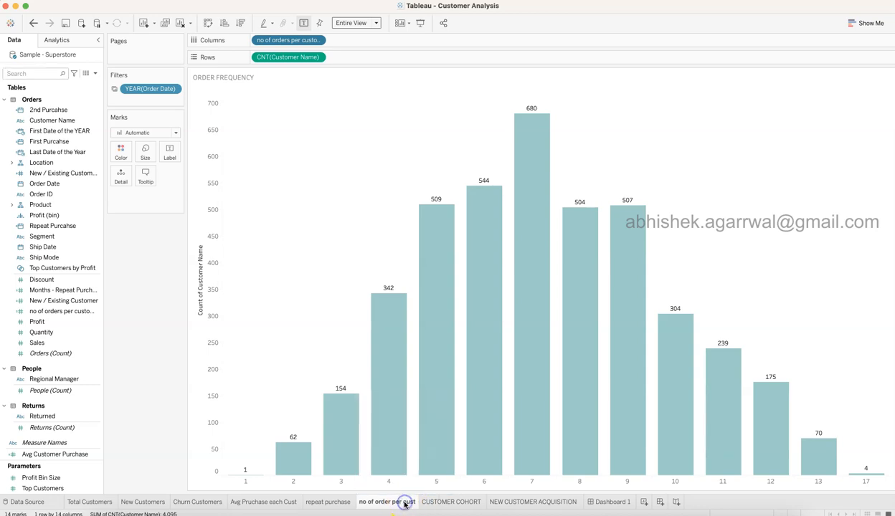
Step: Open the CUSTOMER COHORT sheet and examine the sales segments in the 2018, 2019 and 2020 bars
left_click(457, 506)
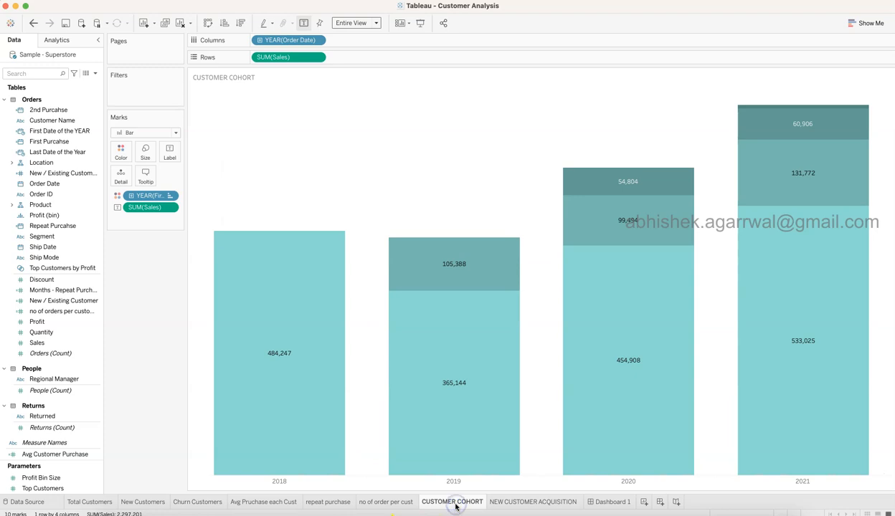
mouse_move(456, 507)
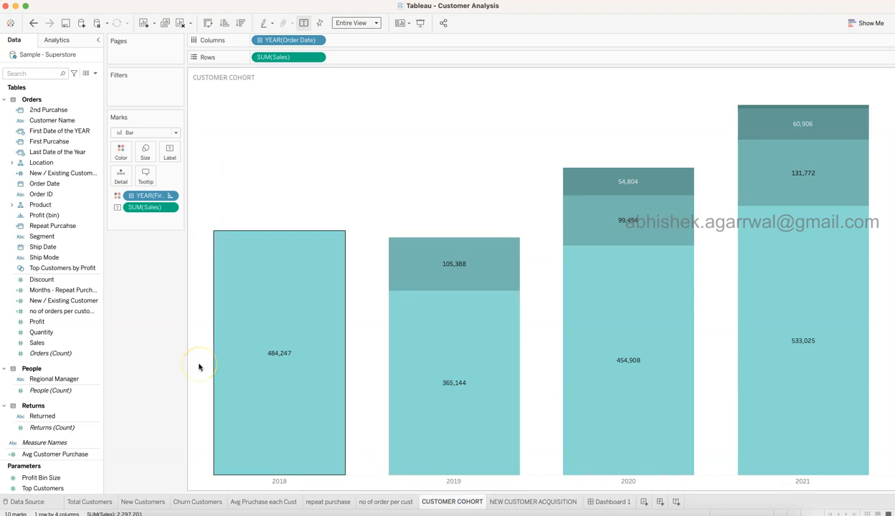
mouse_move(282, 324)
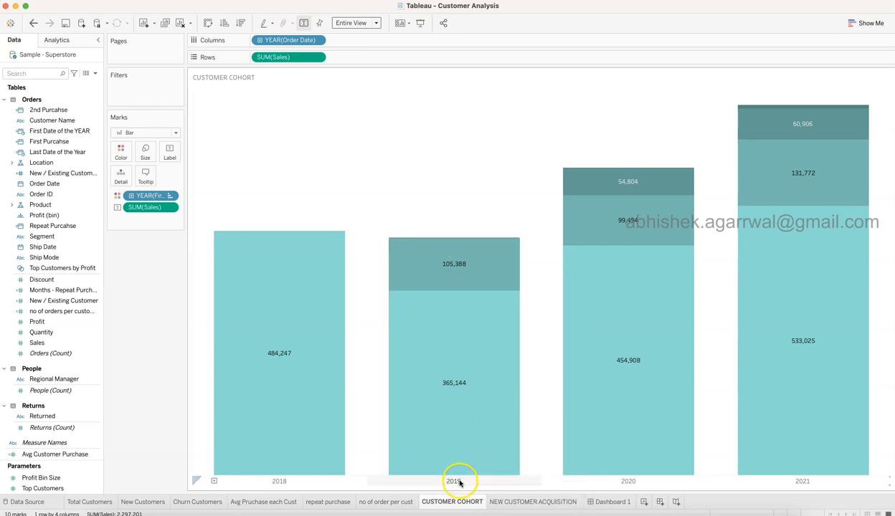
left_click(465, 270)
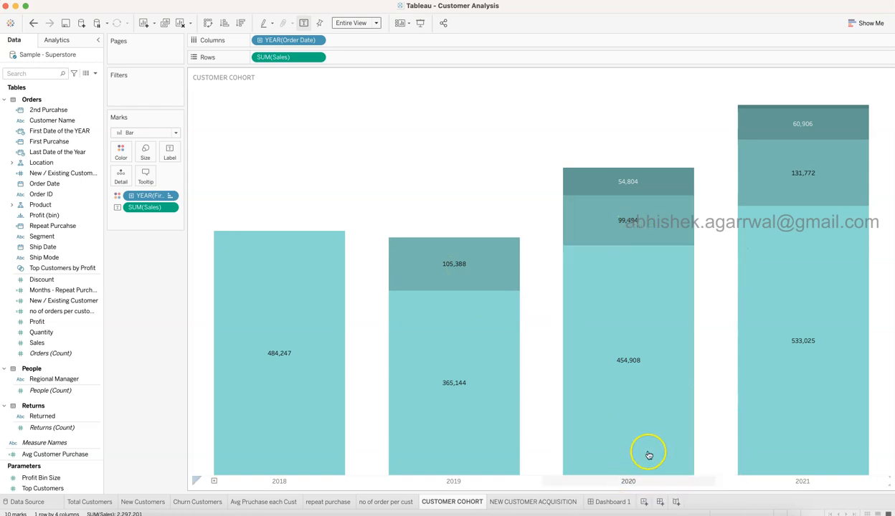
mouse_move(629, 186)
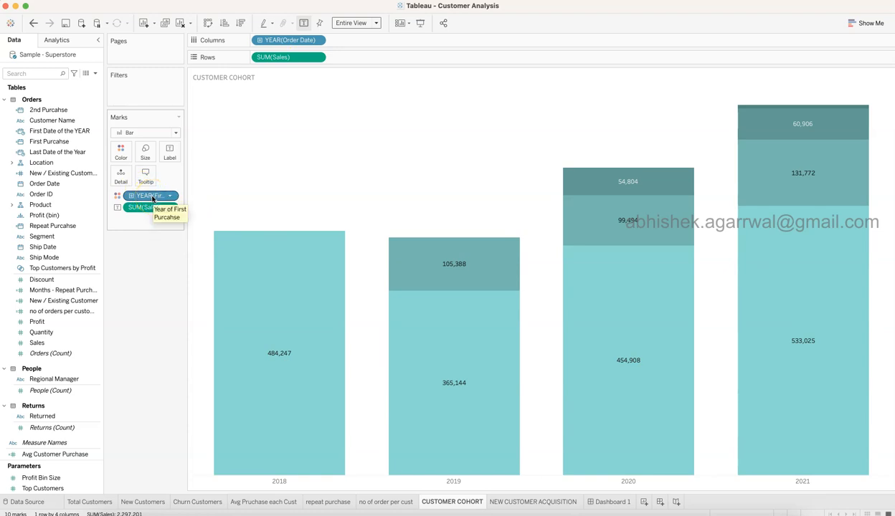
Step: Widen the Marks card to show the full YEAR(First Purcahse) colour field and check the cohort chart's 2021 segments
left_click(72, 143)
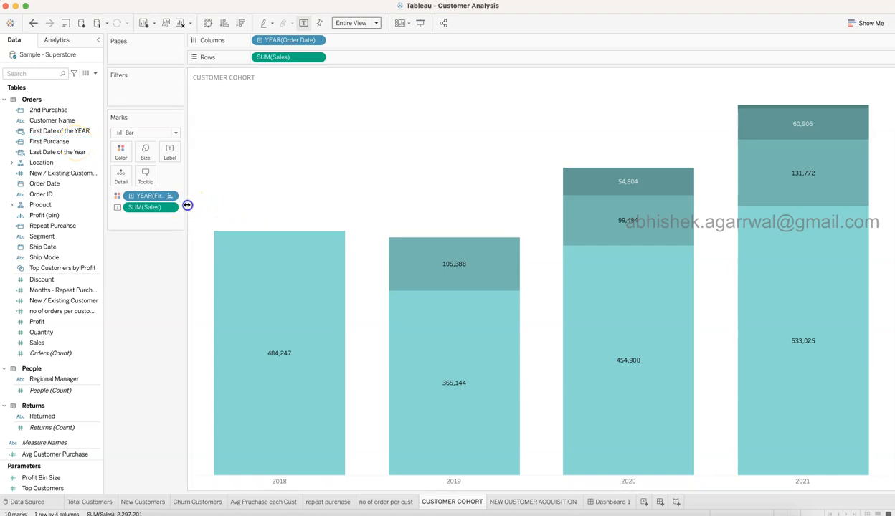
left_click_drag(187, 205, 256, 204)
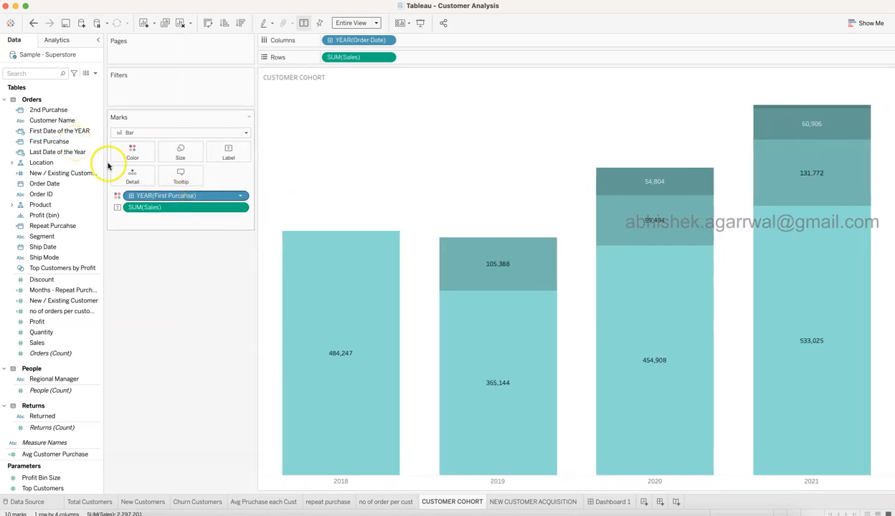
left_click(64, 143)
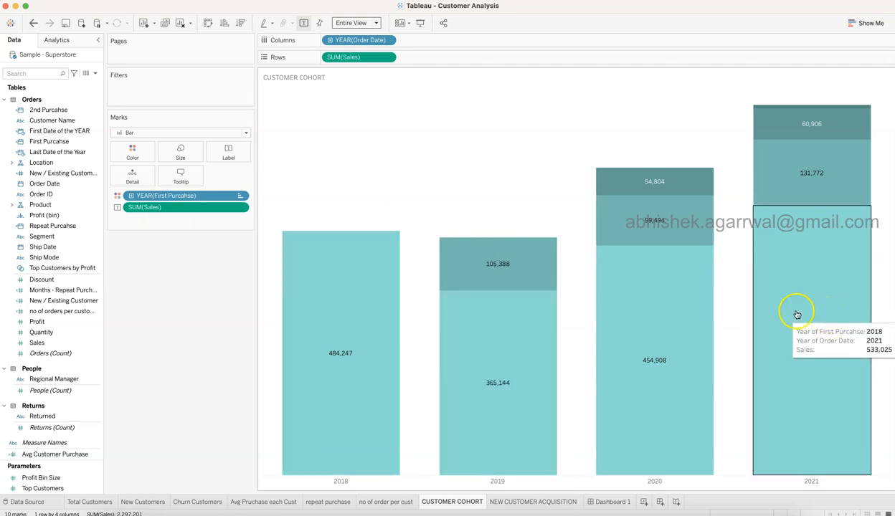
left_click(376, 23)
left_click(377, 24)
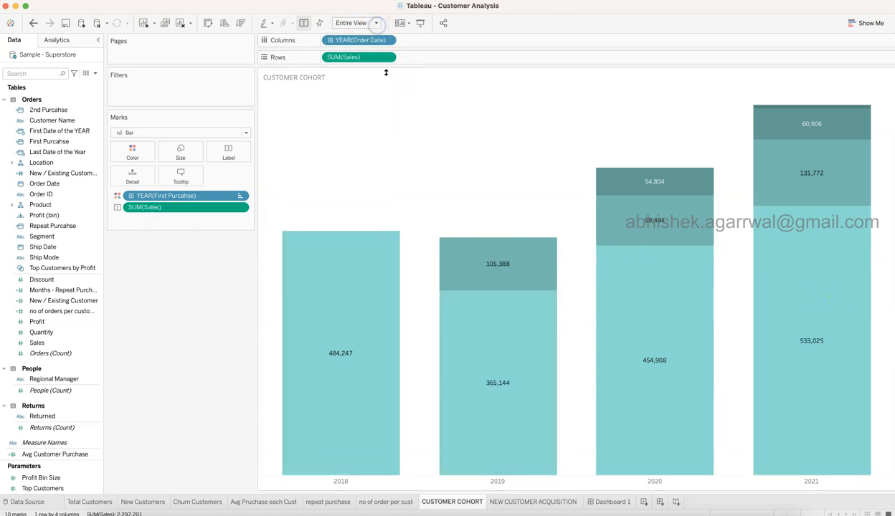
Step: Open Dashboard 1 and inspect the title and the year choices in the Year of Order Date filter
left_click(614, 502)
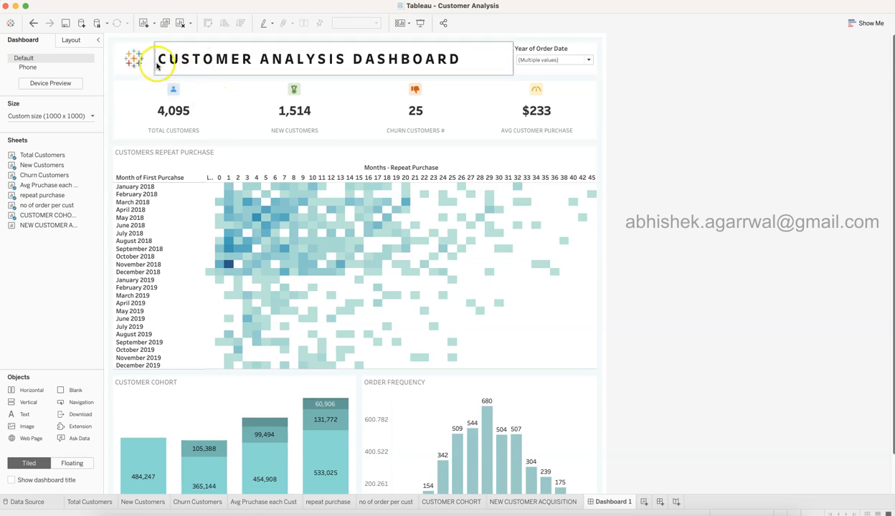
left_click(242, 61)
left_click(548, 52)
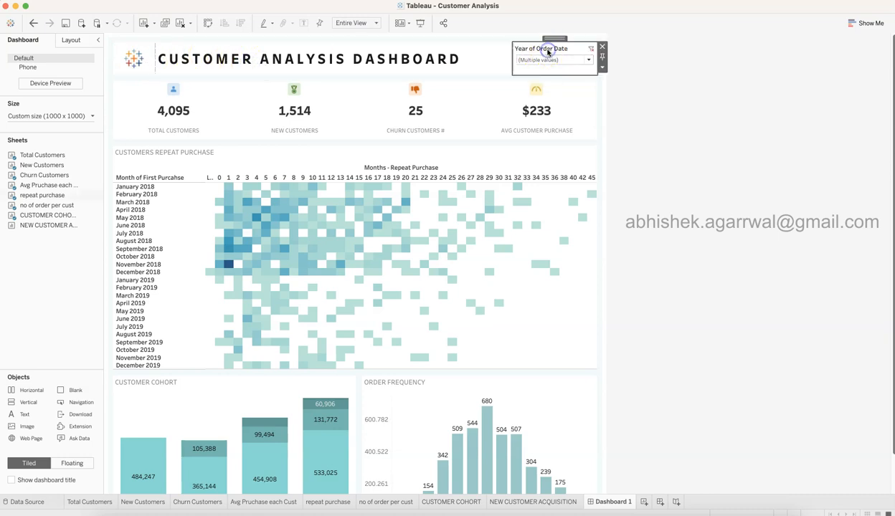
left_click(552, 61)
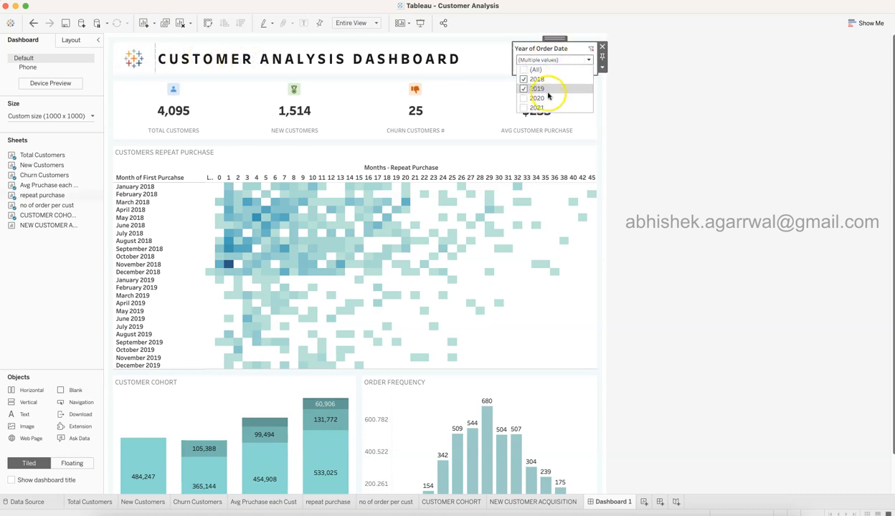
left_click(679, 173)
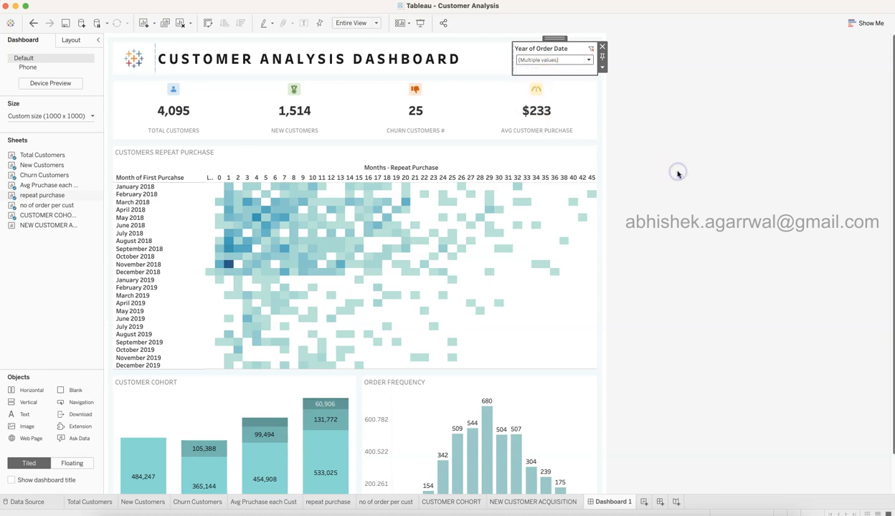
left_click(679, 173)
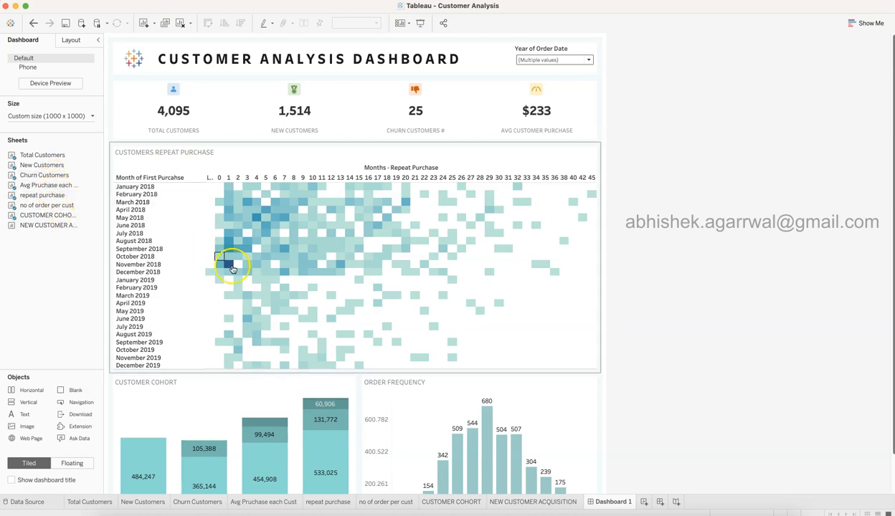
Step: Examine the November 2018 repeat purchase cell, and how the cohort, order frequency and repeat purchase charts are placed on the dashboard
mouse_move(232, 268)
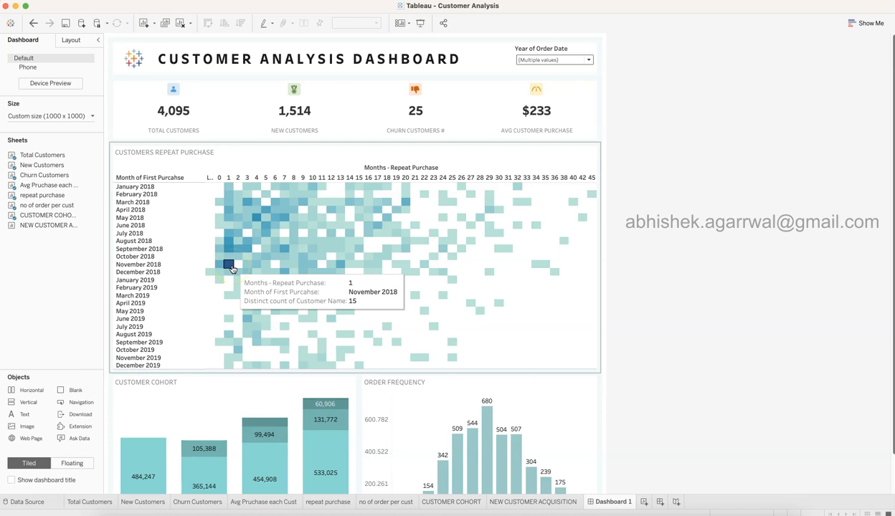
scroll(352, 337, "down", 2)
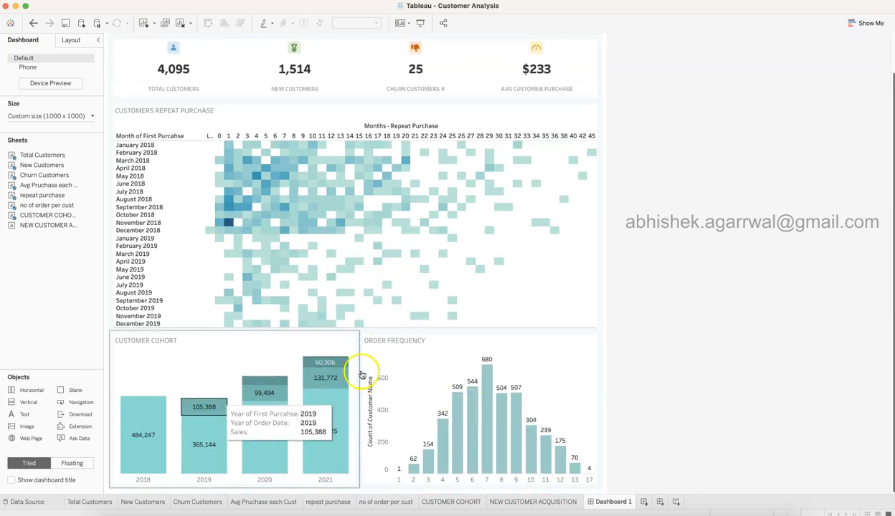
mouse_move(62, 214)
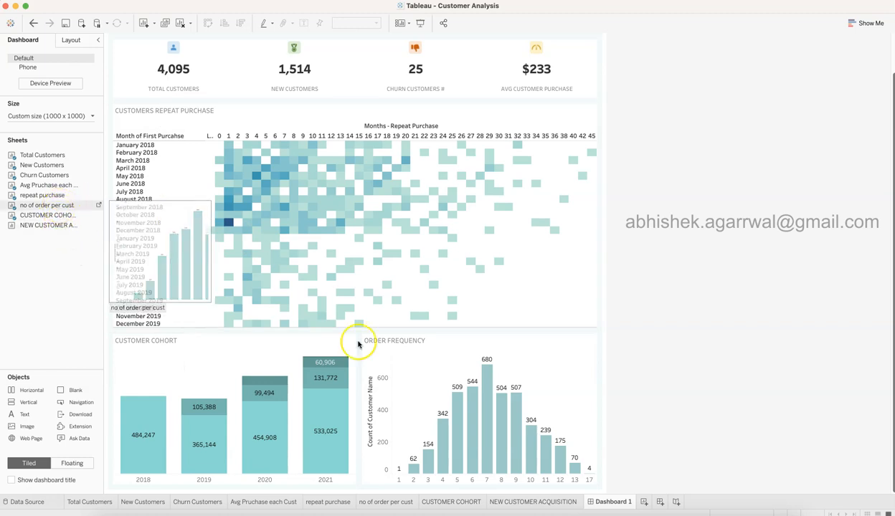
left_click(419, 366)
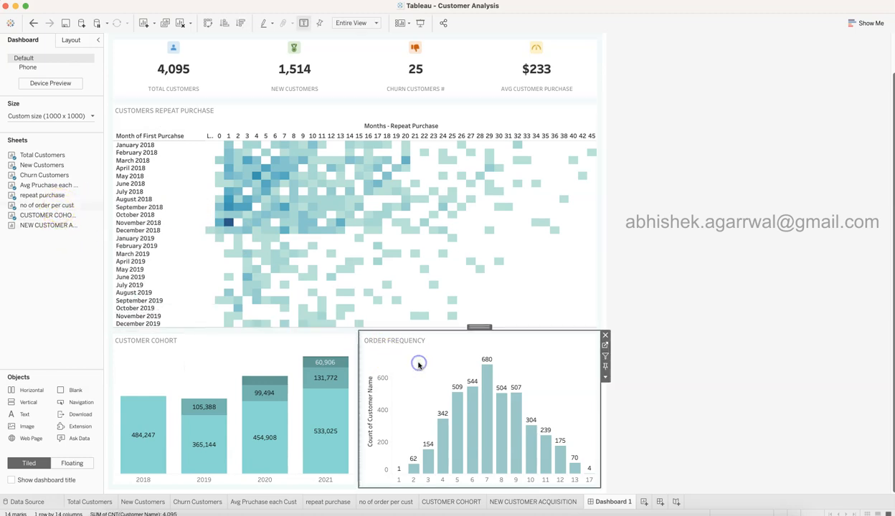
left_click(712, 258)
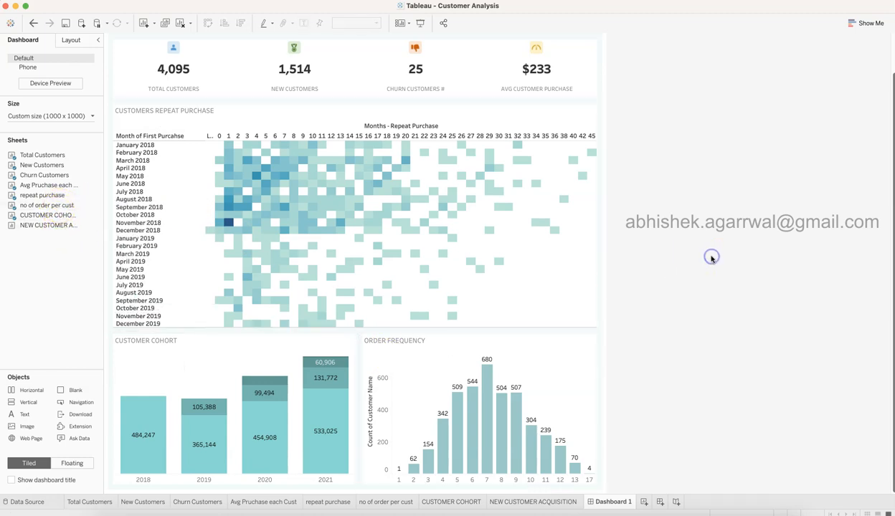
left_click(442, 361)
left_click(439, 367)
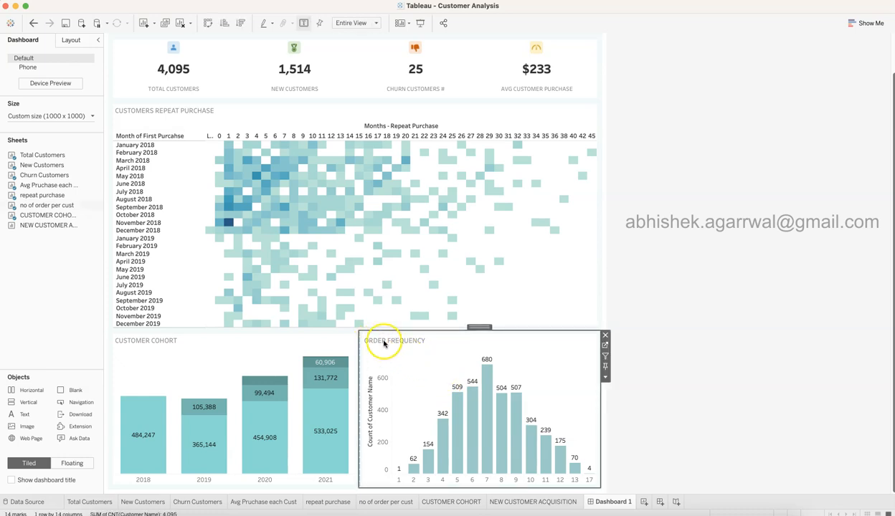
left_click(167, 341)
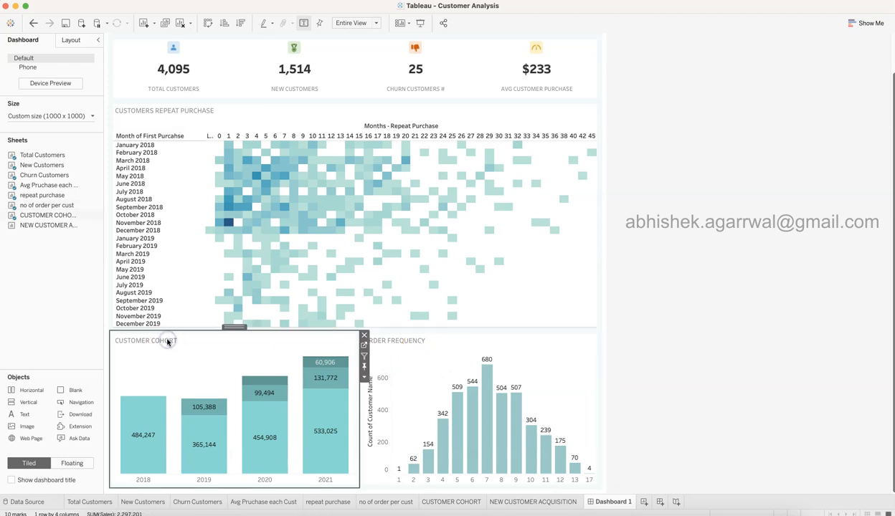
left_click(192, 115)
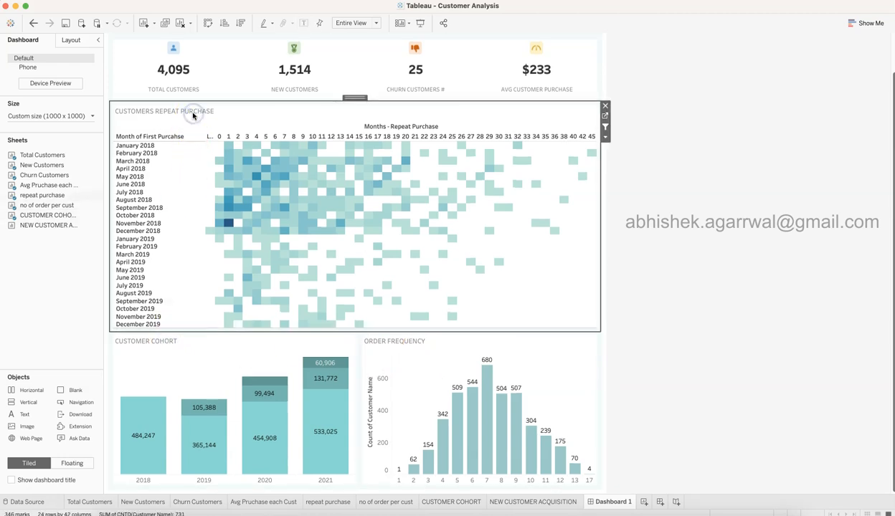
Step: Check the layout background and padding settings of the repeat purchase, customer cohort and order frequency charts
scroll(193, 116, "up", 1)
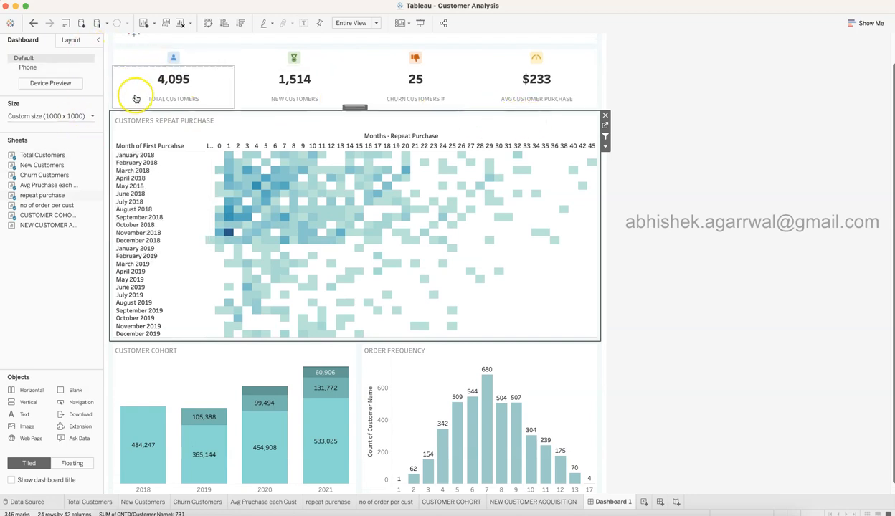
left_click(179, 118)
left_click(83, 44)
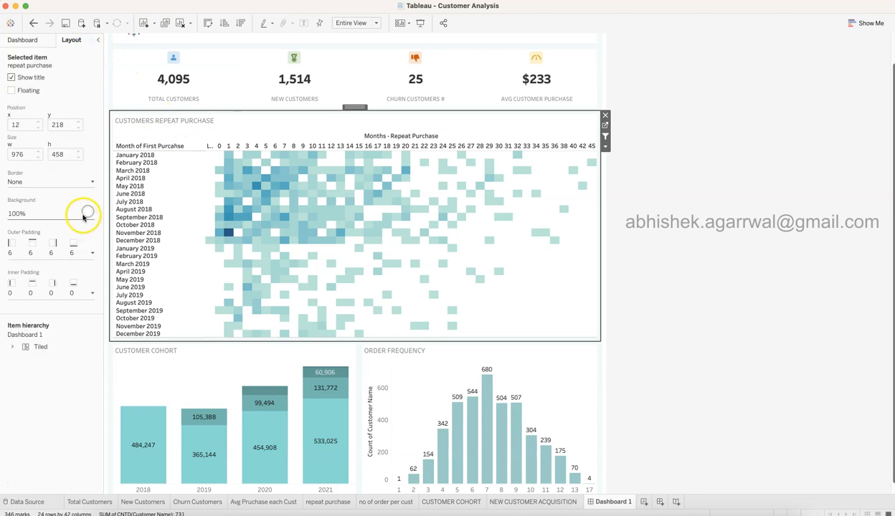
left_click(84, 213)
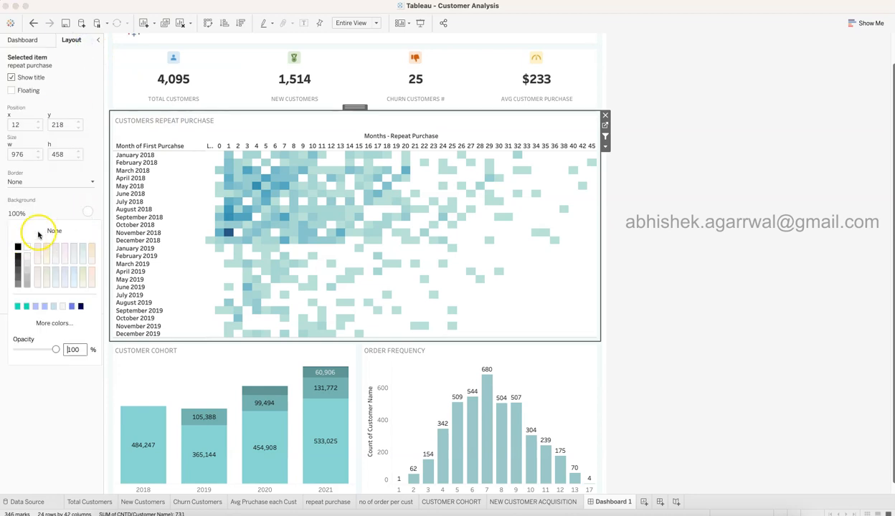
left_click(91, 200)
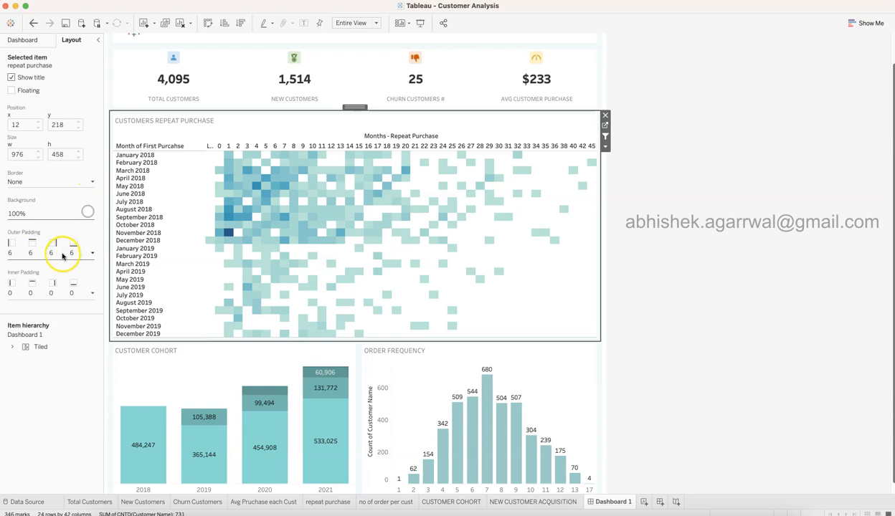
left_click(205, 379)
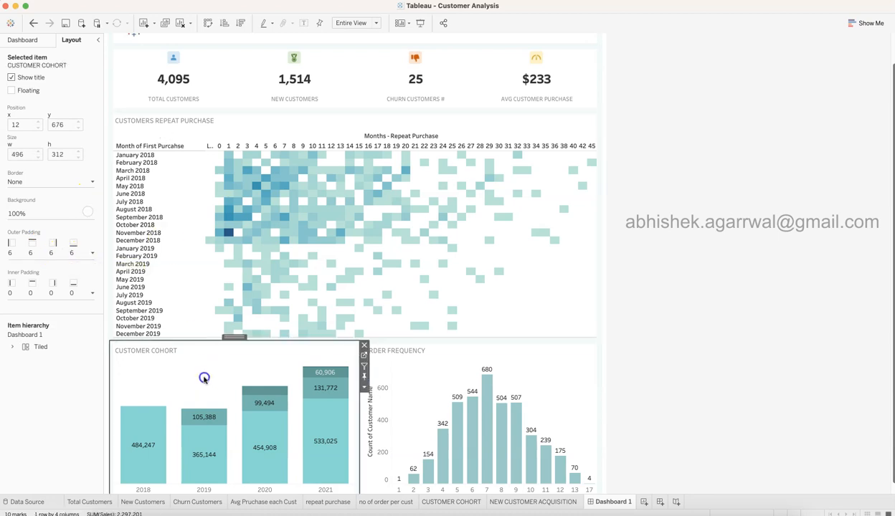
left_click(396, 354)
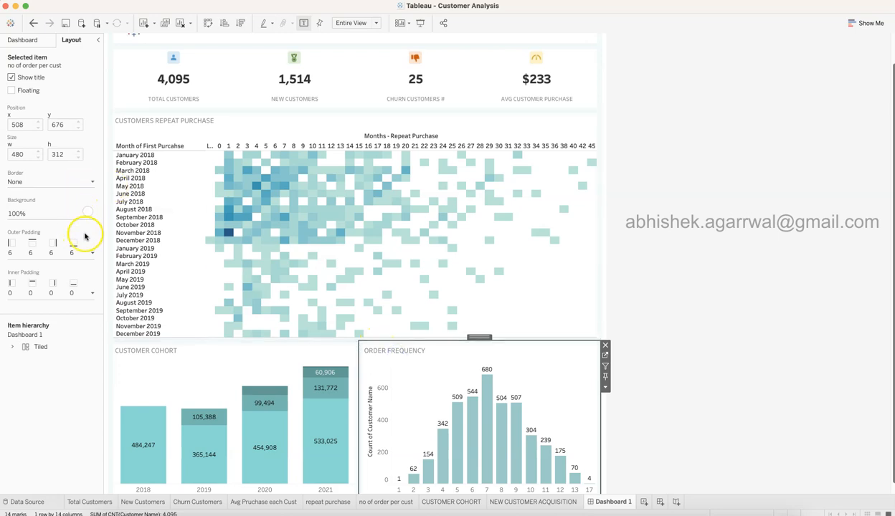
Step: Inspect the Total Customers icon, its vertical container and the horizontal container holding all KPIs, including their layout settings
left_click(170, 56)
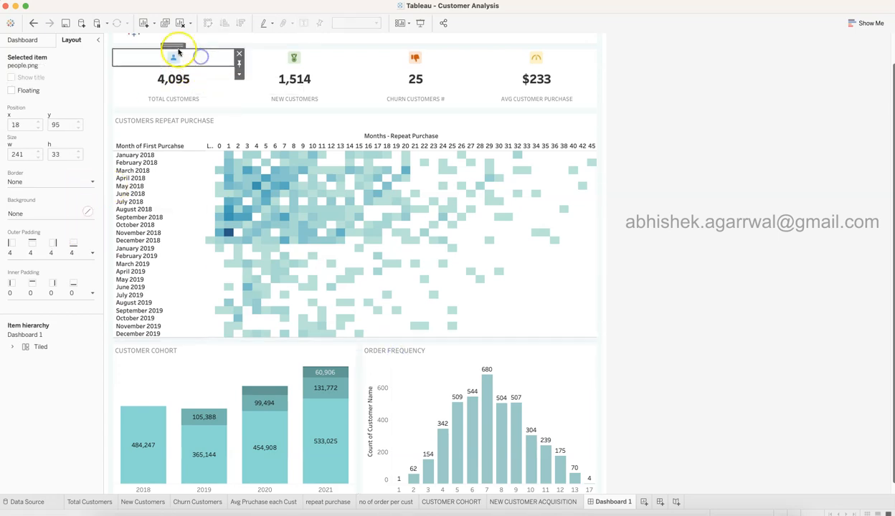
double_click(177, 45)
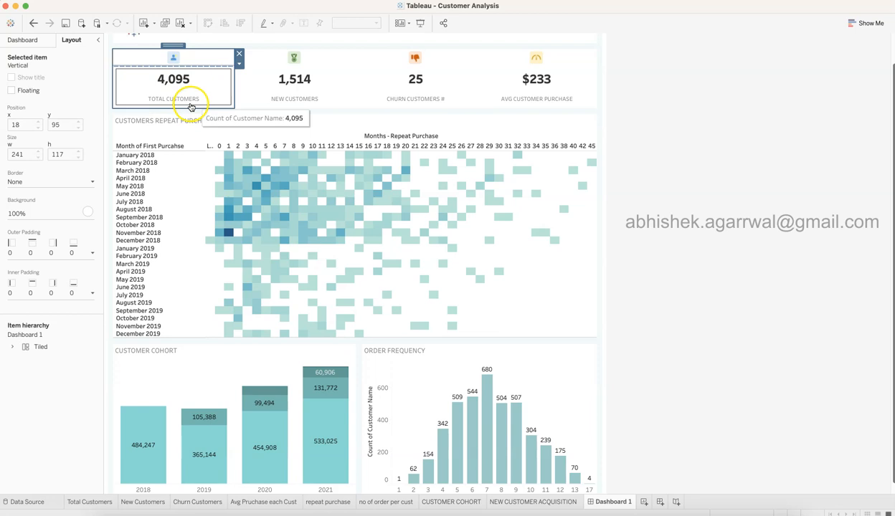
left_click_drag(175, 45, 178, 45)
double_click(178, 45)
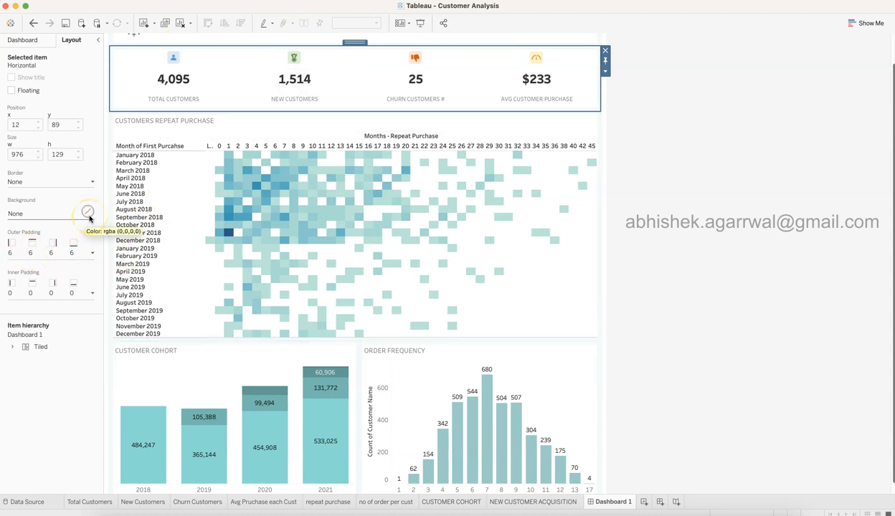
Step: Compare the containers that group the icon and figure of the Total Customers and New Customers KPIs
left_click(144, 98)
left_click(144, 60)
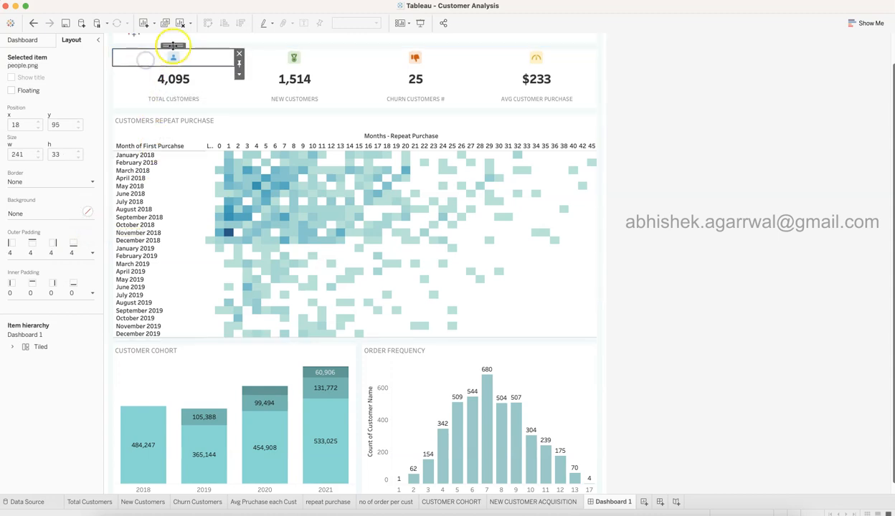
double_click(172, 45)
left_click(253, 84)
left_click(260, 56)
left_click_drag(293, 52, 296, 44)
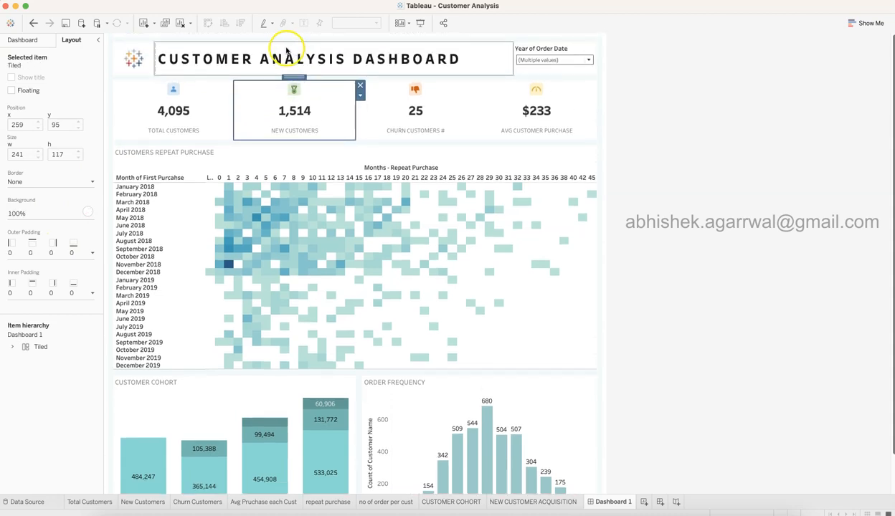
Step: Check the layout settings of the dashboard title and of the outermost Tiled container, including its background colour choices
left_click(286, 52)
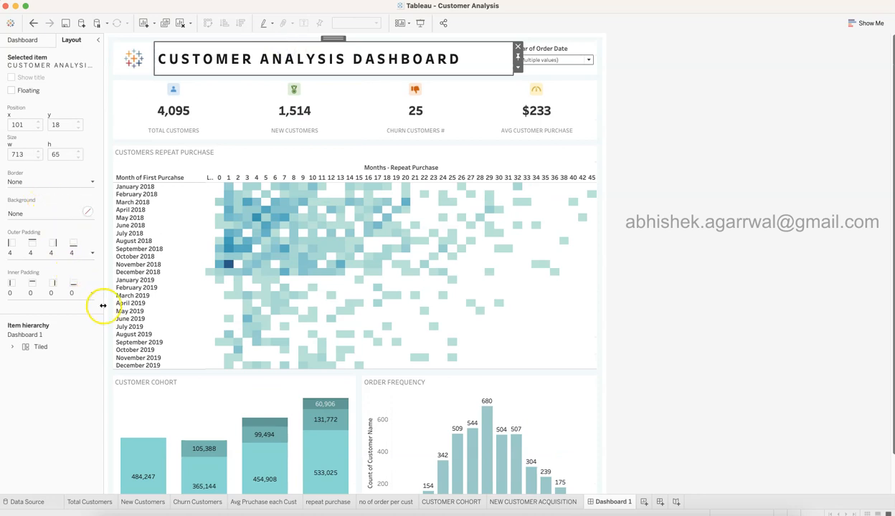
left_click(707, 212)
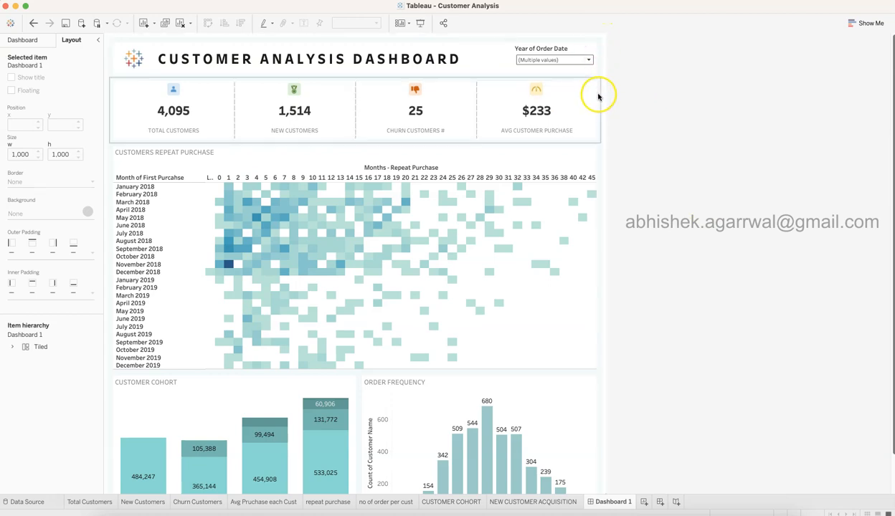
left_click(599, 43)
left_click(600, 42)
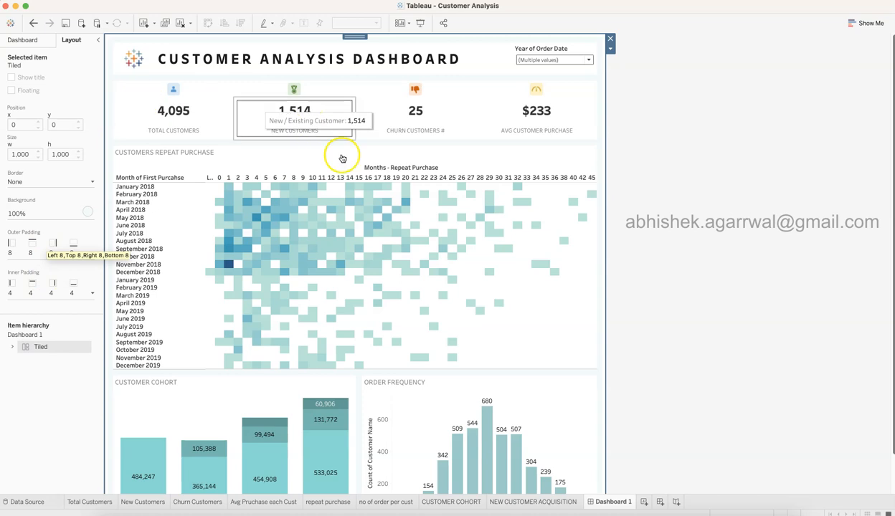
left_click(88, 213)
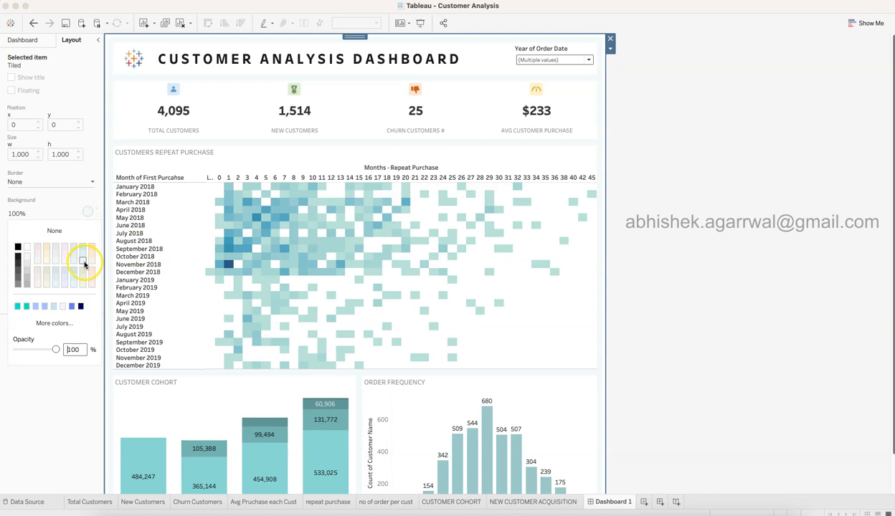
left_click(845, 235)
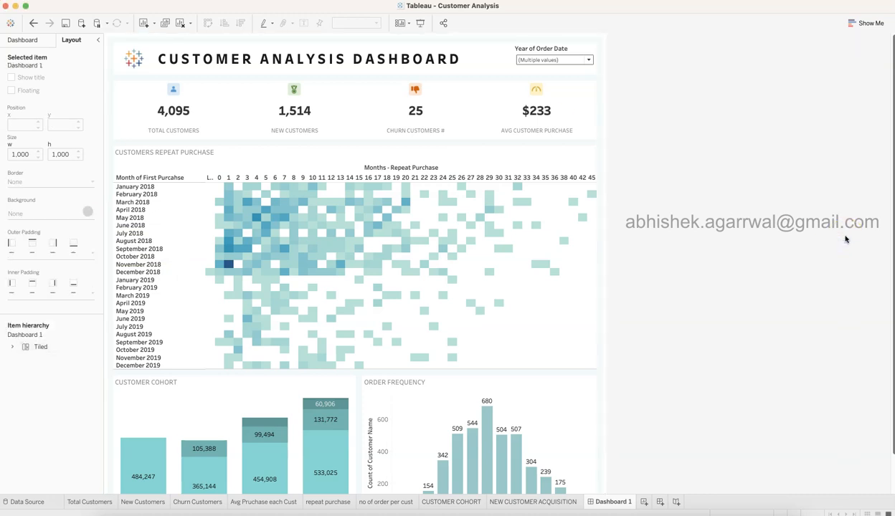